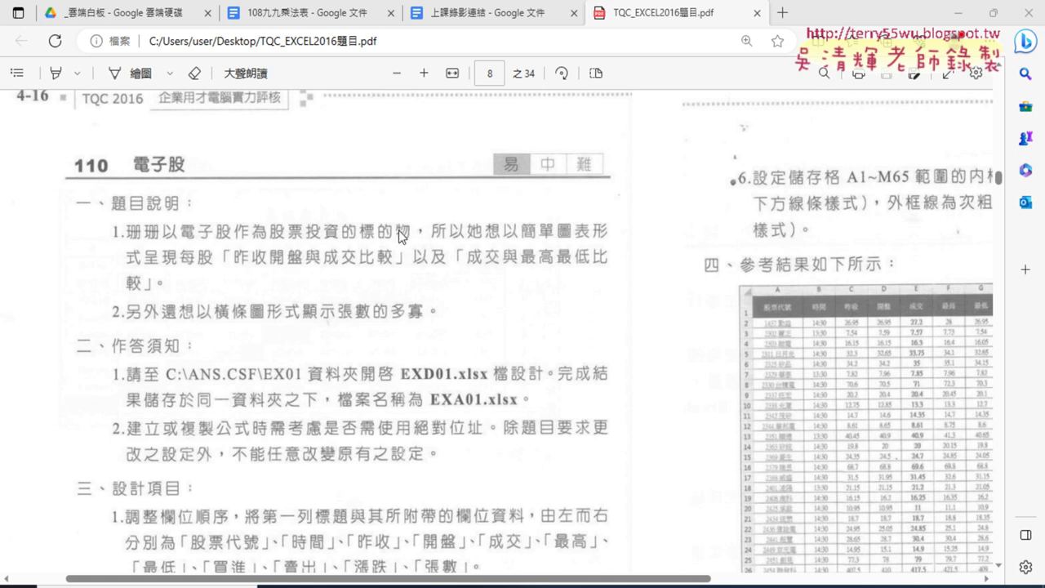
# Underline 電子股, 珊珊, 簡單圖表形式, 橫條圖形式顯示張數 and EXA01.xlsx in red ink, then clear the marks.
pyautogui.scroll(-1, 400, 236)
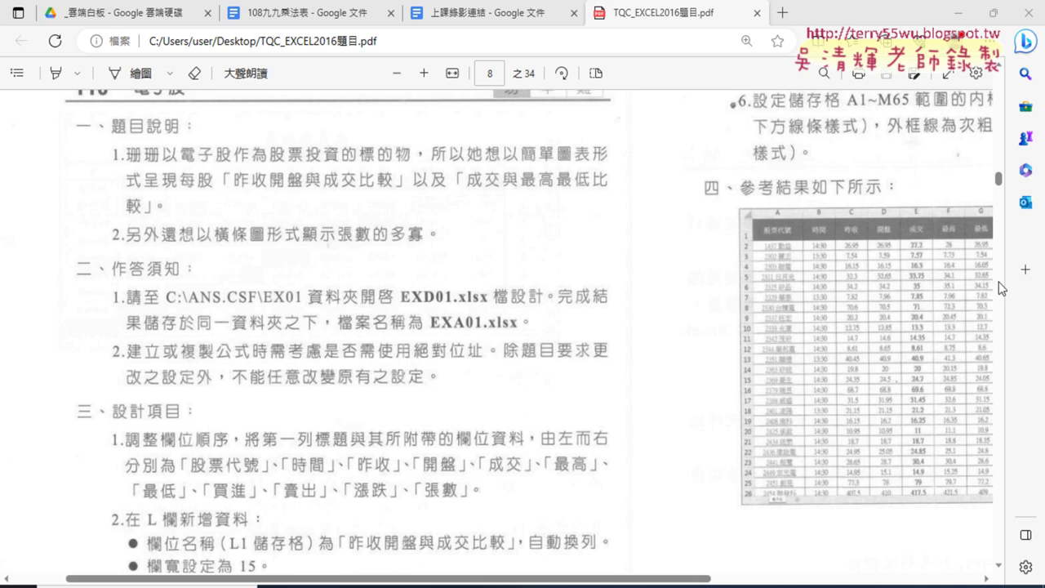
pyautogui.moveTo(999, 179); pyautogui.dragTo(1000, 183)
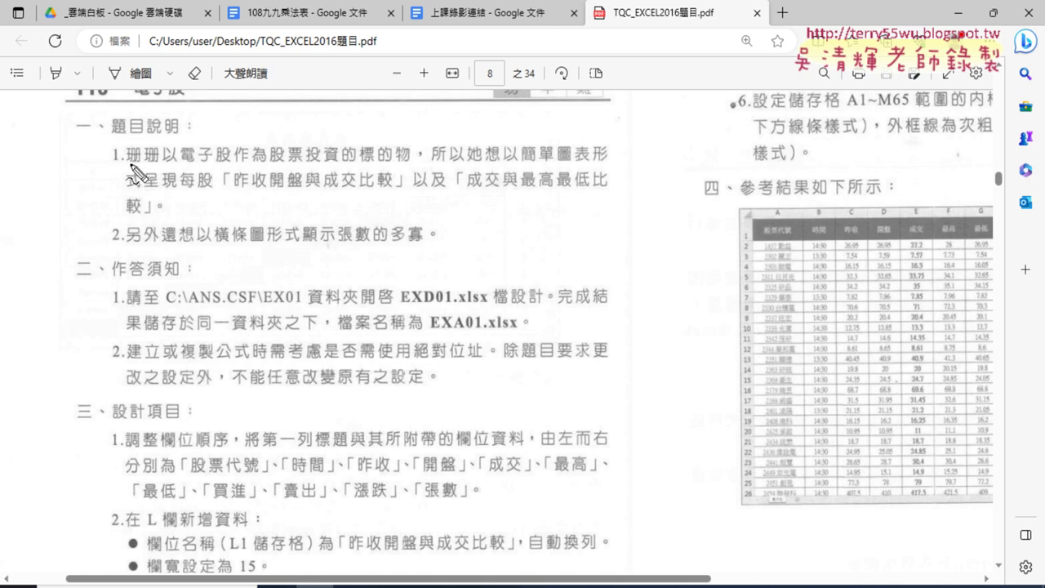
pyautogui.moveTo(184, 163); pyautogui.dragTo(233, 163)
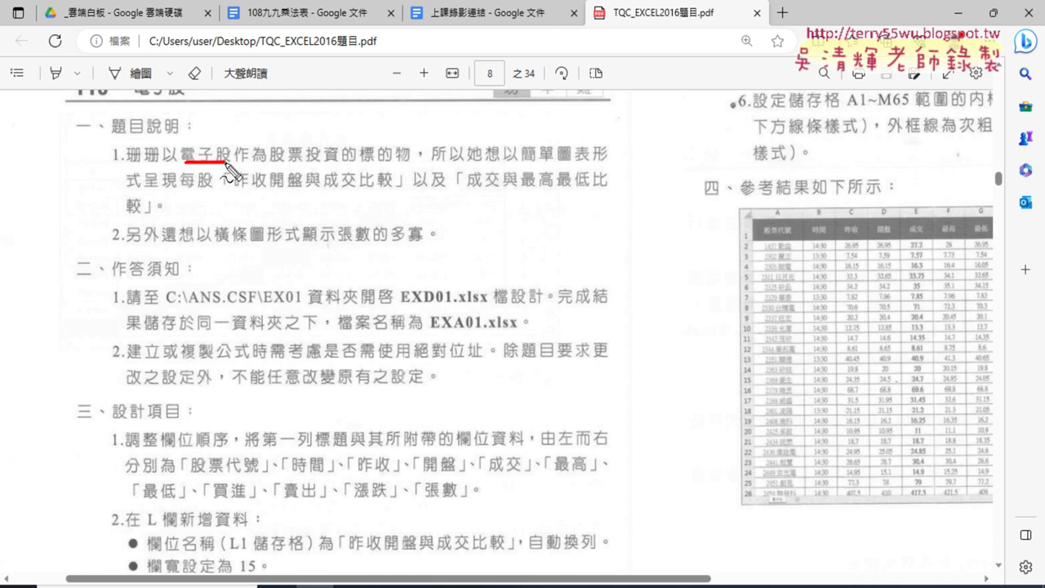
pyautogui.moveTo(132, 164); pyautogui.dragTo(157, 164)
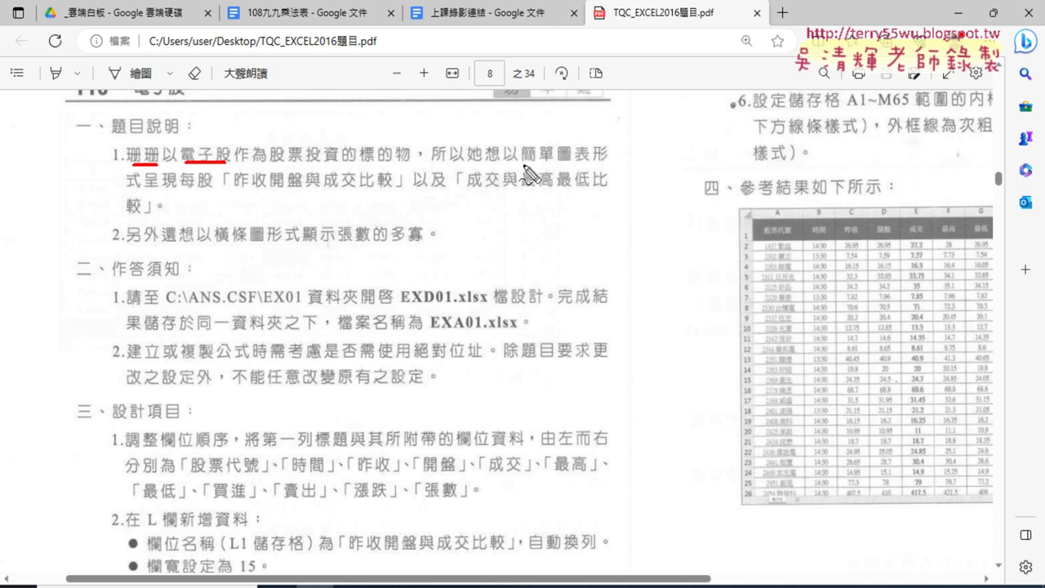
pyautogui.moveTo(523, 160); pyautogui.dragTo(606, 162)
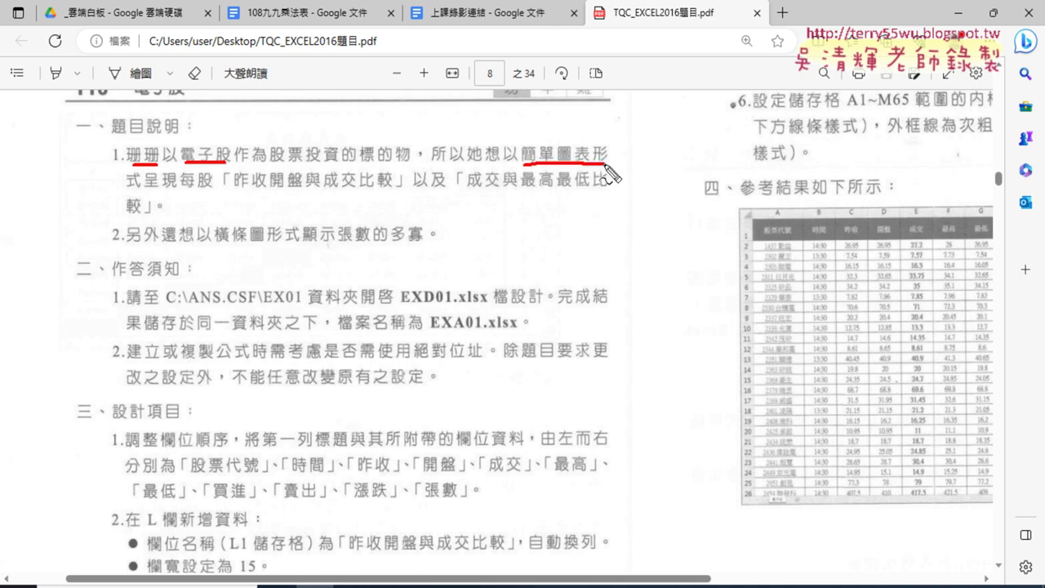
pyautogui.moveTo(124, 194); pyautogui.dragTo(146, 194)
pyautogui.moveTo(220, 246); pyautogui.dragTo(369, 245)
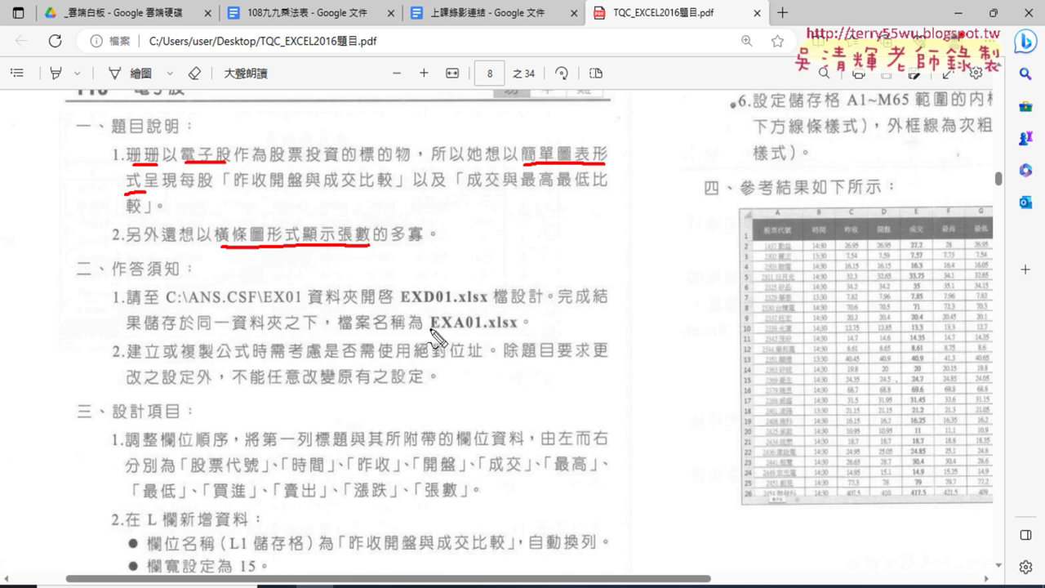
pyautogui.moveTo(430, 329); pyautogui.dragTo(526, 326)
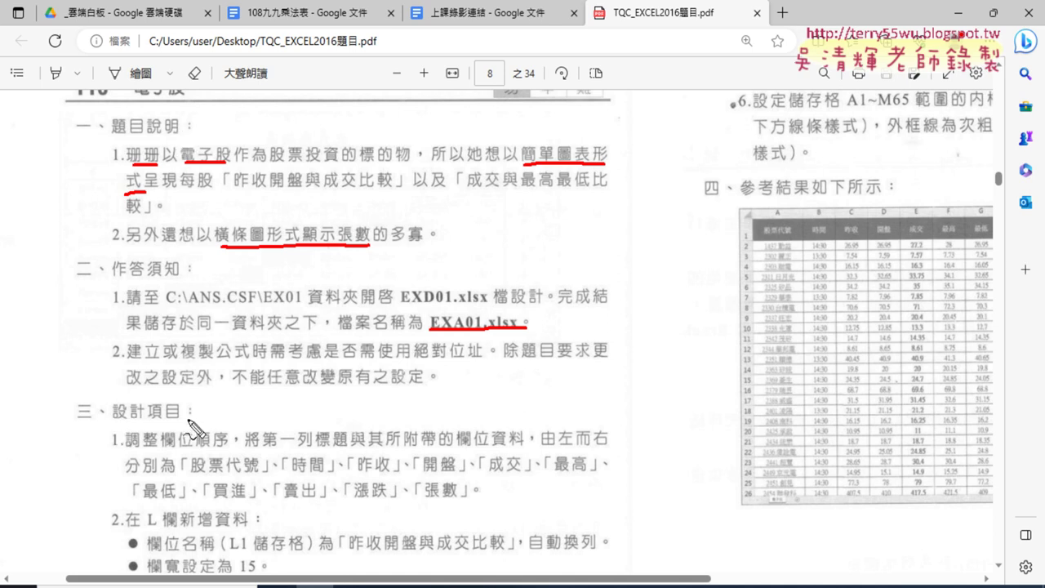
pyautogui.press('Escape')
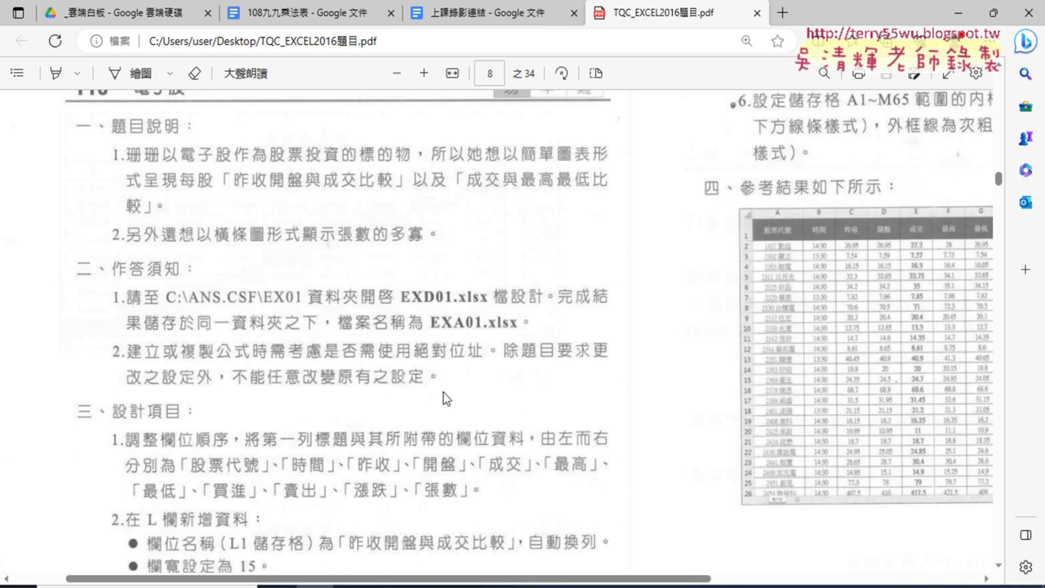
# Scroll down to 三、設計項目 and zoom in on the PDF page.
pyautogui.scroll(-2, 447, 401)
pyautogui.scroll(-2, 447, 399)
pyautogui.scroll(5, 448, 397)
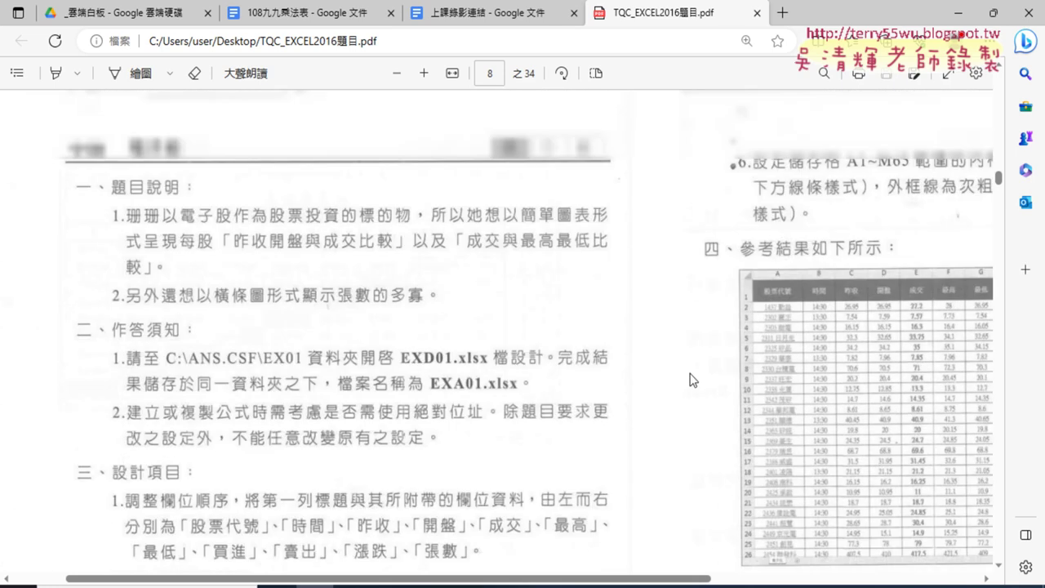
pyautogui.scroll(-4, 524, 313)
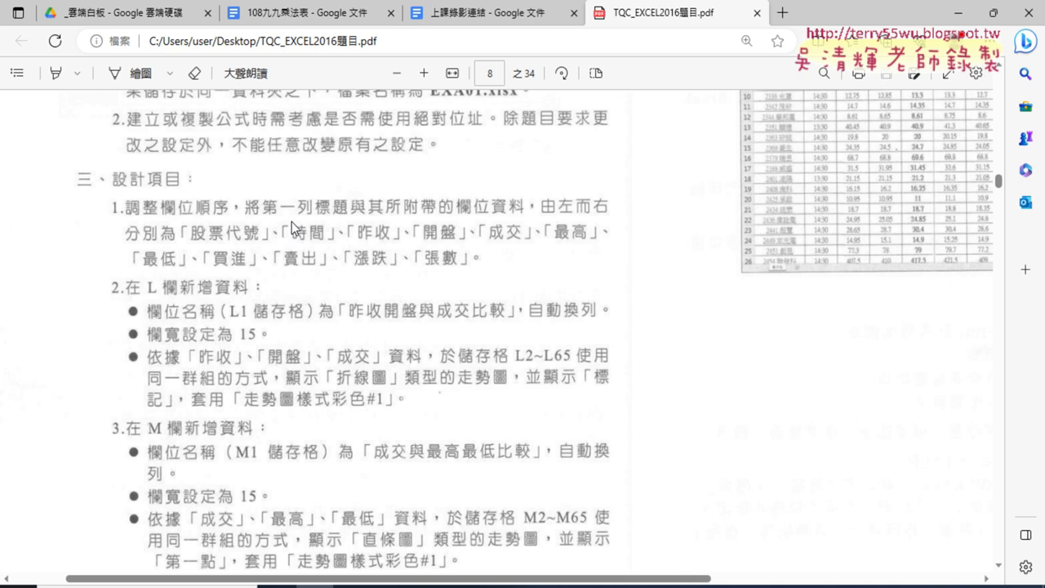
pyautogui.click(424, 73)
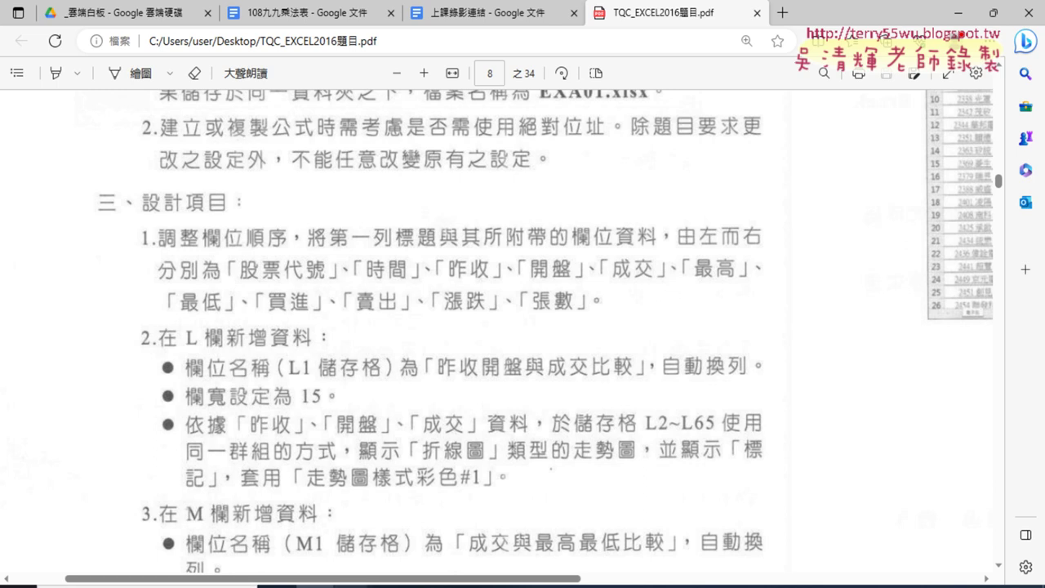
pyautogui.click(351, 586)
# Go up from the 108 folder to TQC_EXCEL2016練習檔 and open EXD01 from folder 110.
pyautogui.click(413, 552)
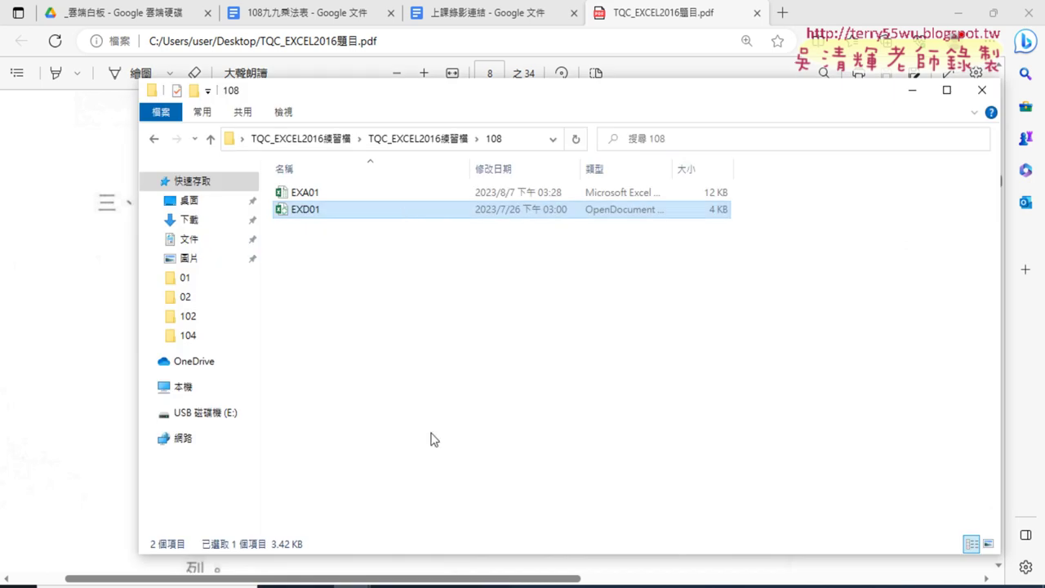
pyautogui.click(419, 146)
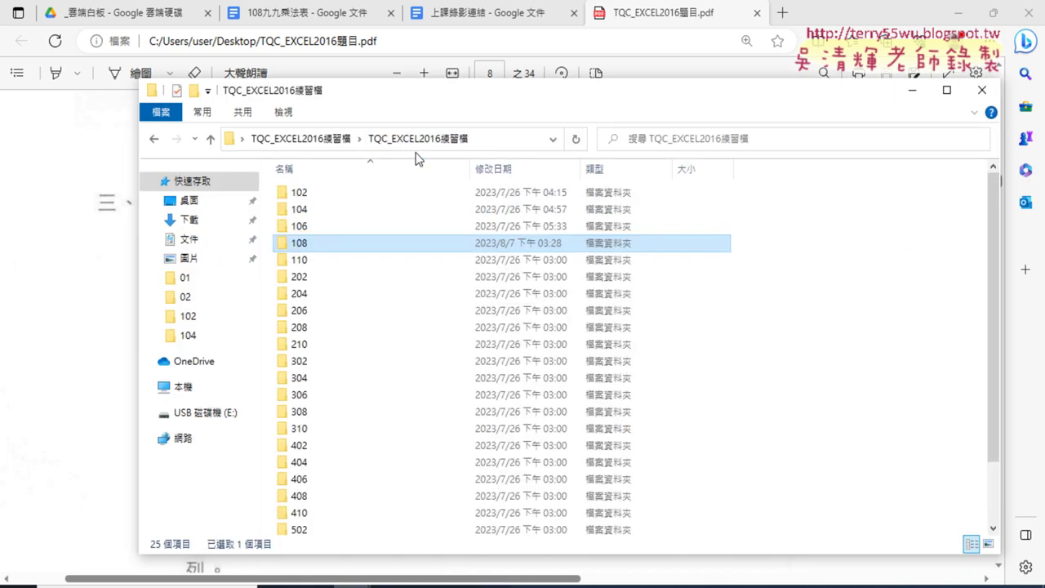
pyautogui.doubleClick(306, 262)
pyautogui.doubleClick(315, 195)
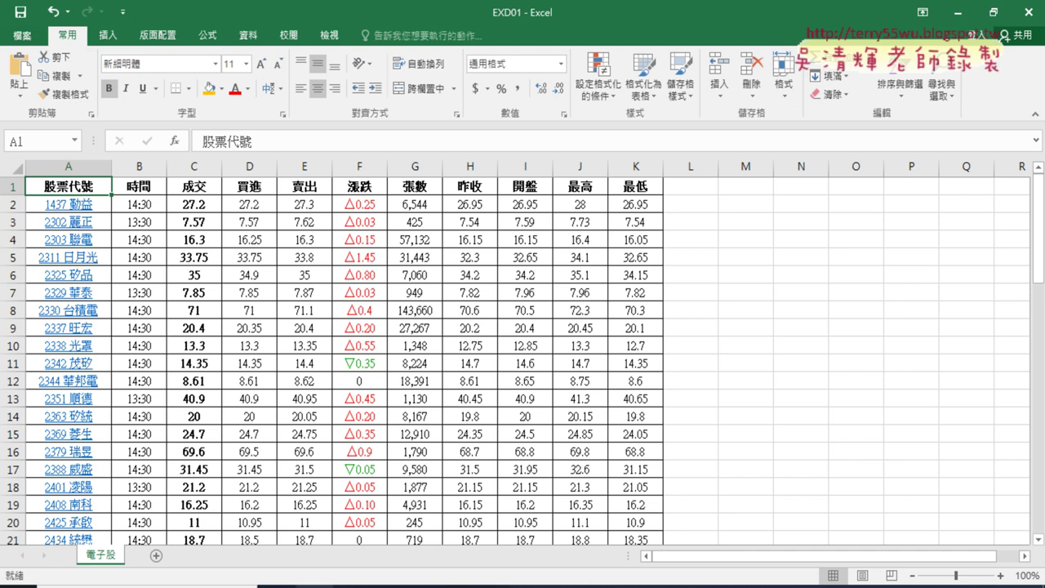
pyautogui.click(311, 553)
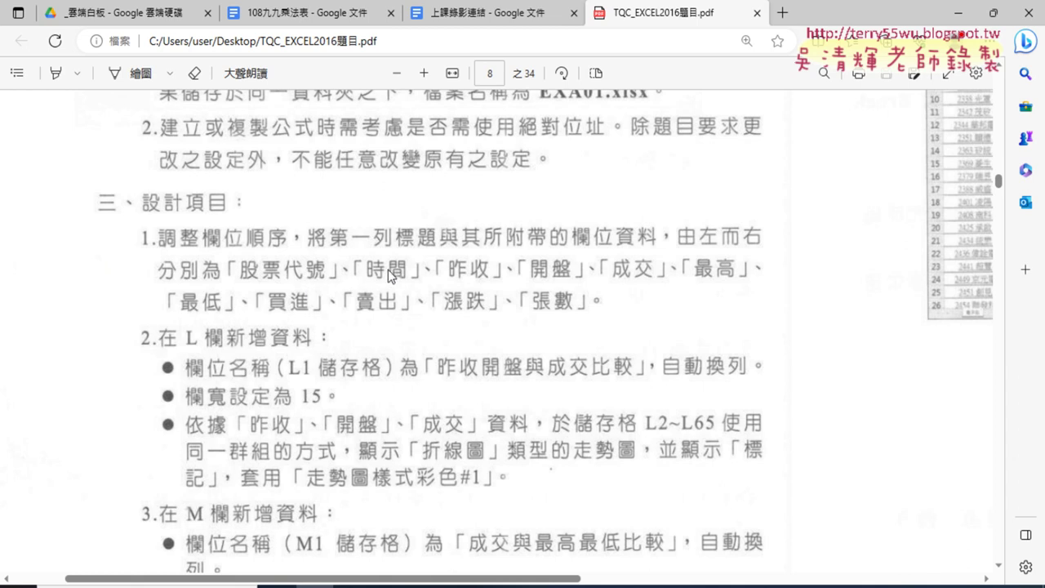
pyautogui.click(959, 12)
pyautogui.click(200, 166)
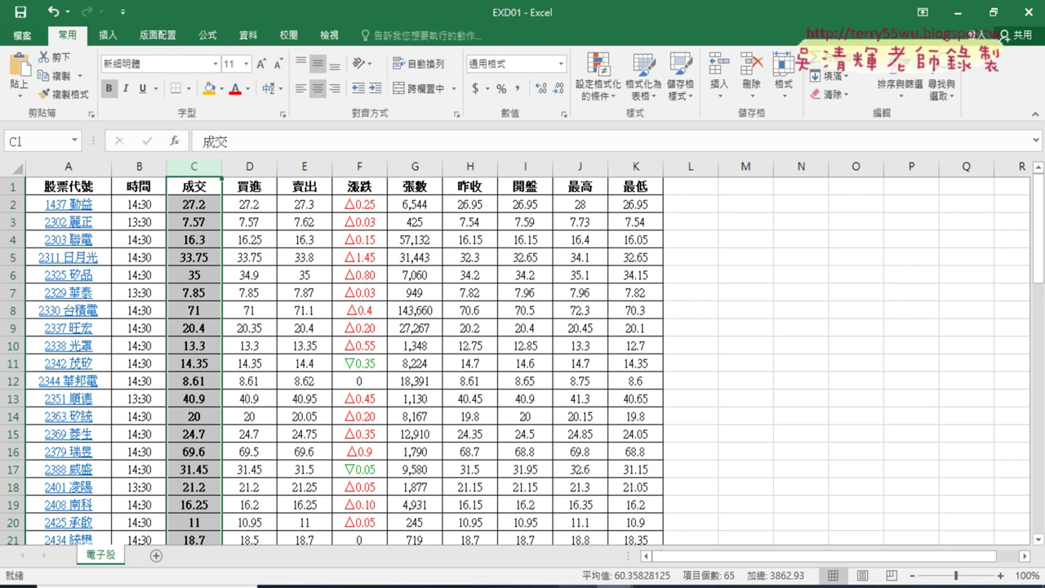
pyautogui.click(314, 586)
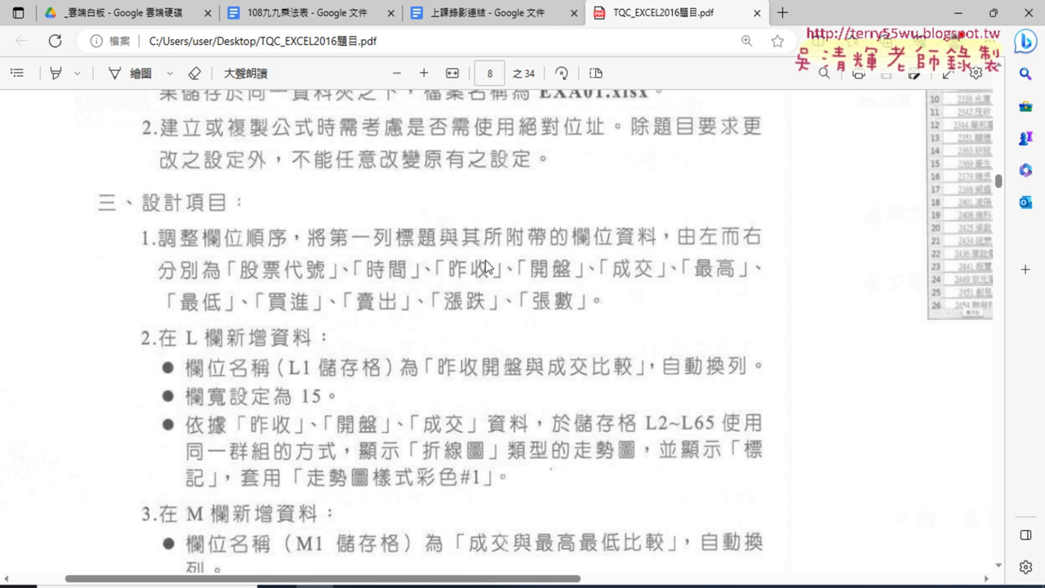
pyautogui.click(957, 13)
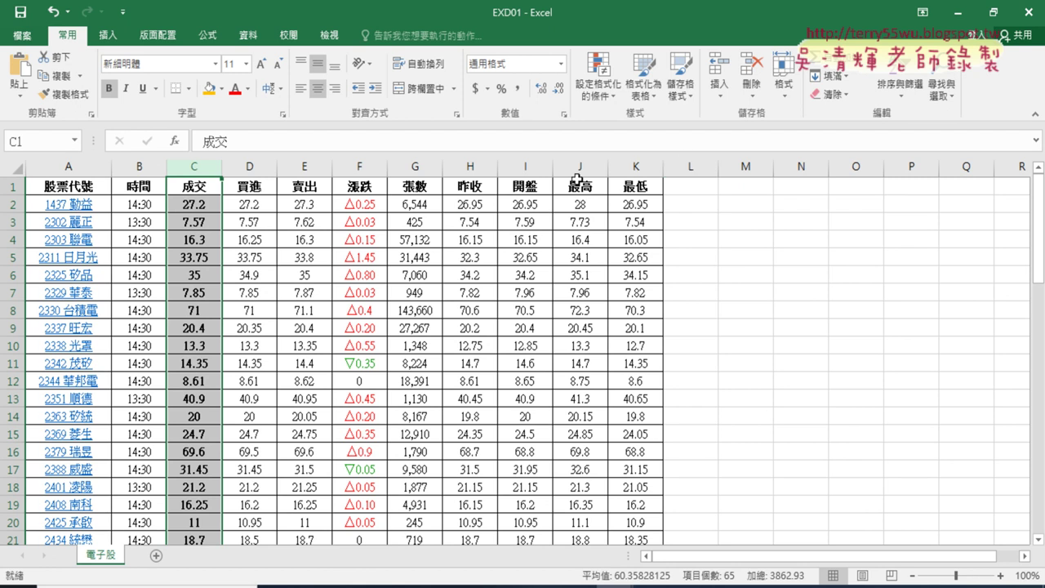
pyautogui.moveTo(480, 167); pyautogui.dragTo(528, 167)
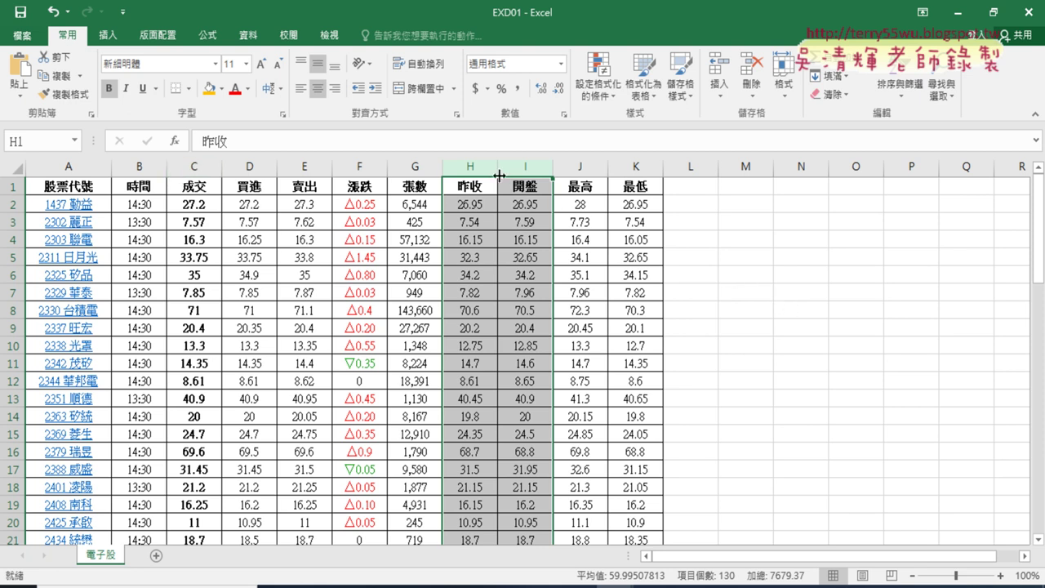
# Cut columns H:I (昨收, 開盤) and insert them at column C, before 成交.
pyautogui.click(470, 169)
pyautogui.moveTo(470, 169); pyautogui.dragTo(514, 165)
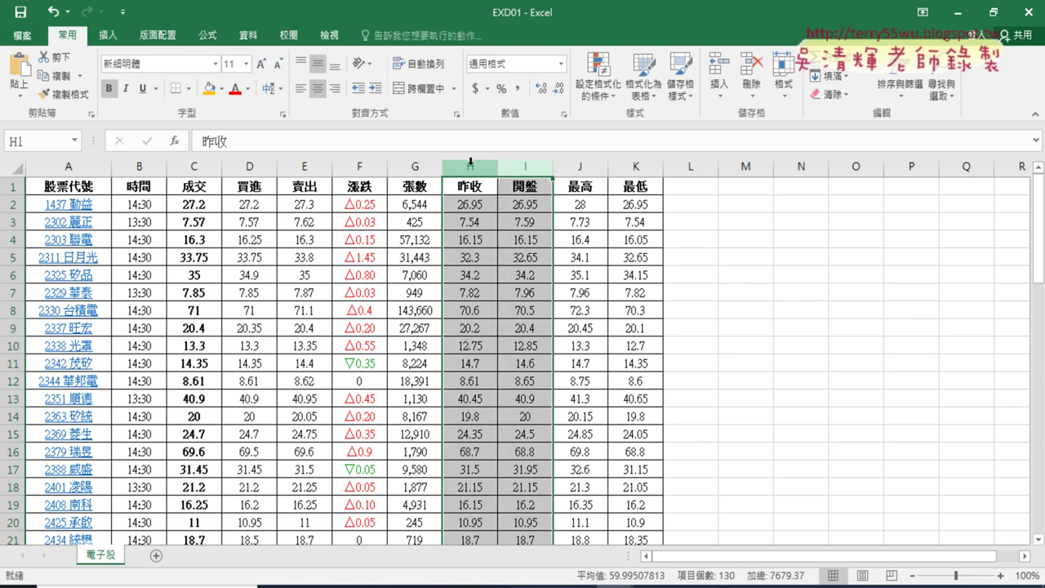
pyautogui.rightClick(491, 232)
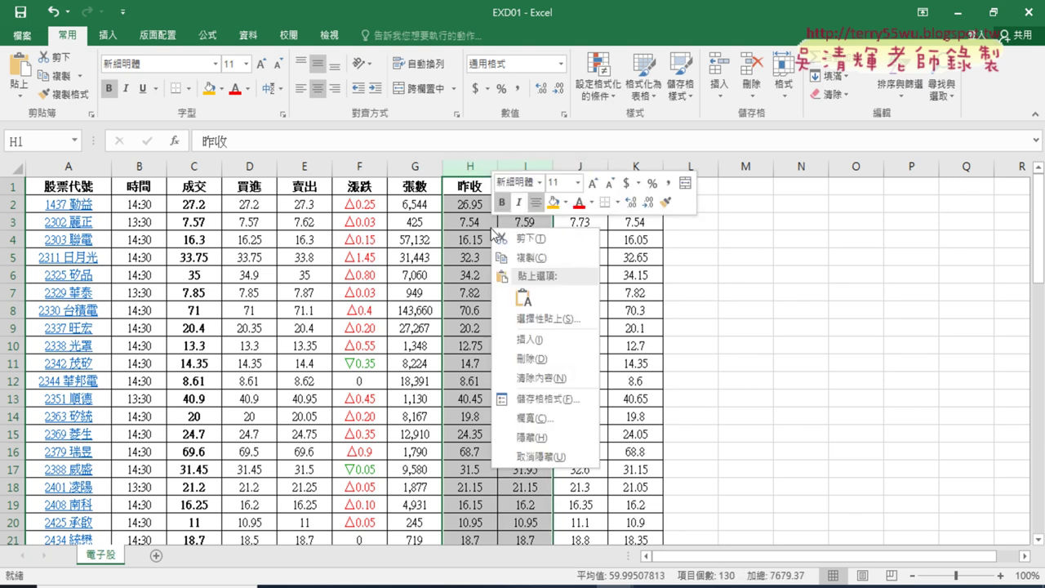
pyautogui.click(538, 239)
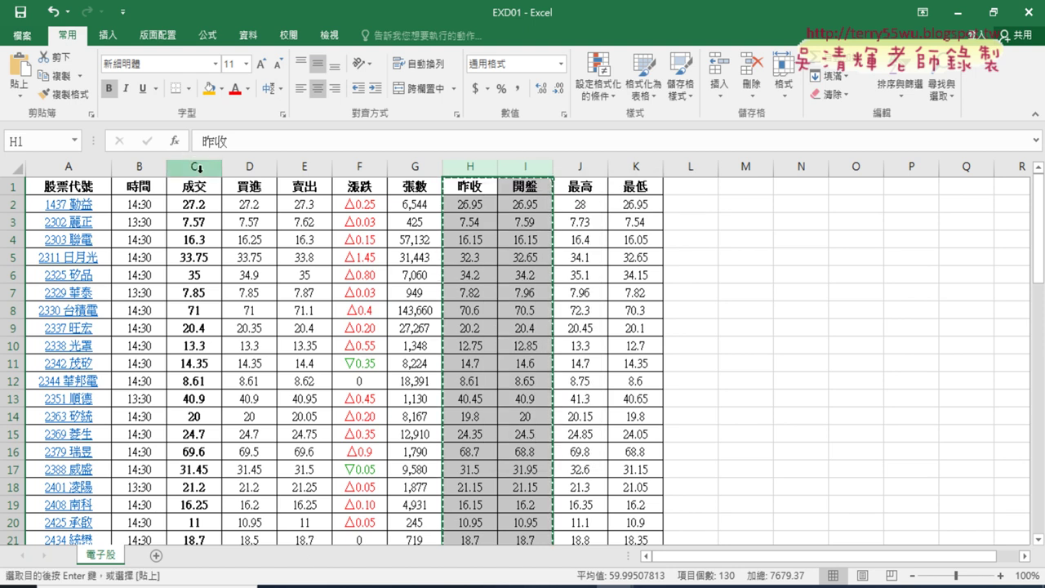
pyautogui.click(194, 167)
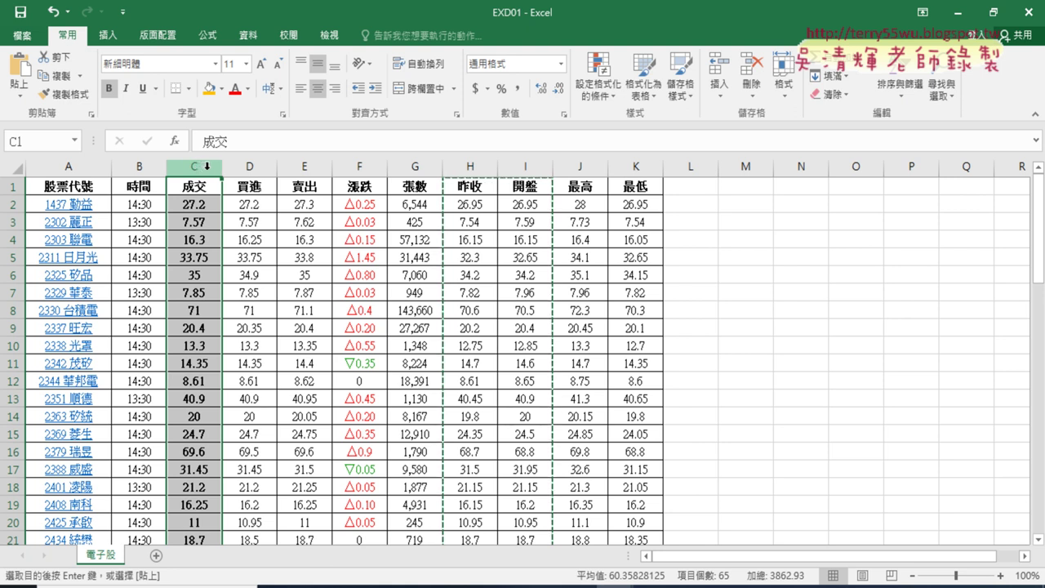
pyautogui.rightClick(201, 190)
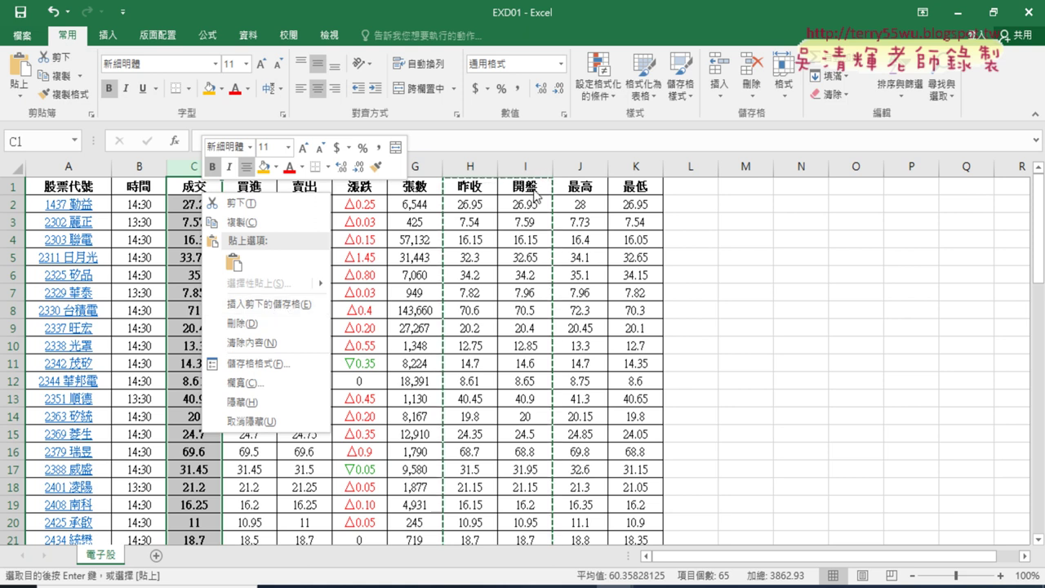
pyautogui.click(269, 305)
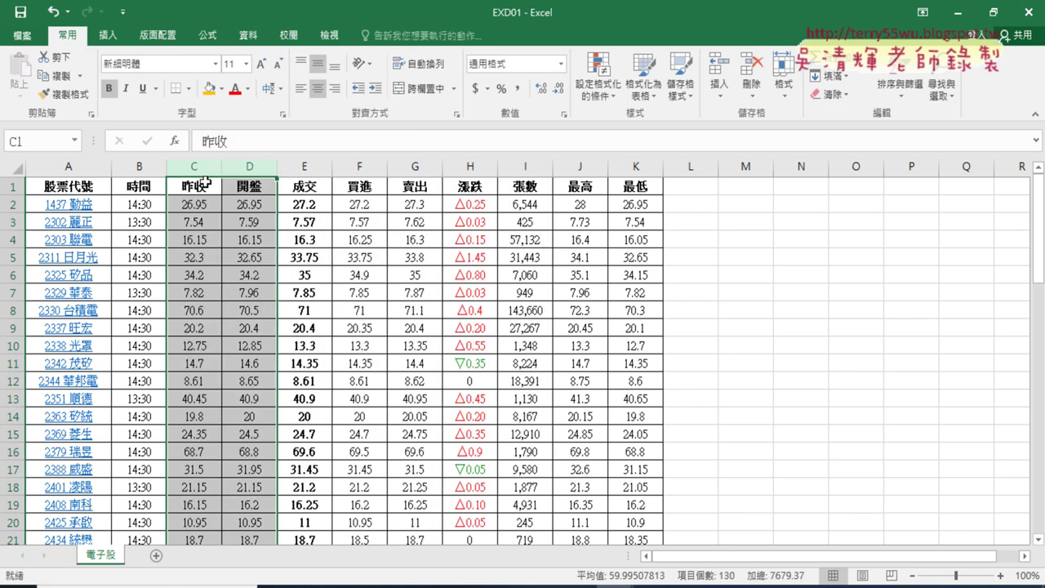
# Select columns C:E to verify the new order, then consult the task PDF and return to Excel.
pyautogui.moveTo(200, 176); pyautogui.dragTo(253, 168)
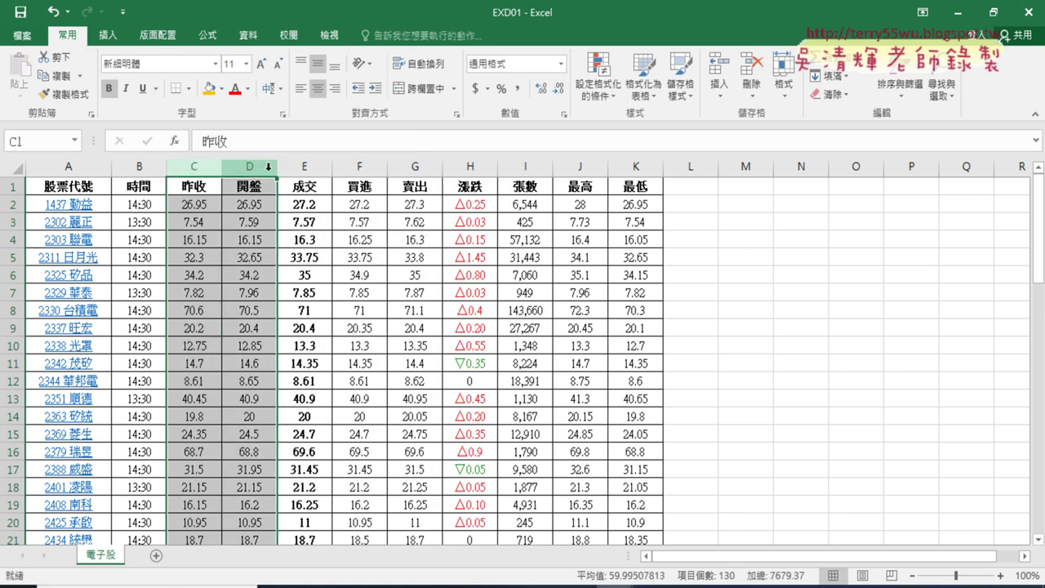
pyautogui.click(311, 165)
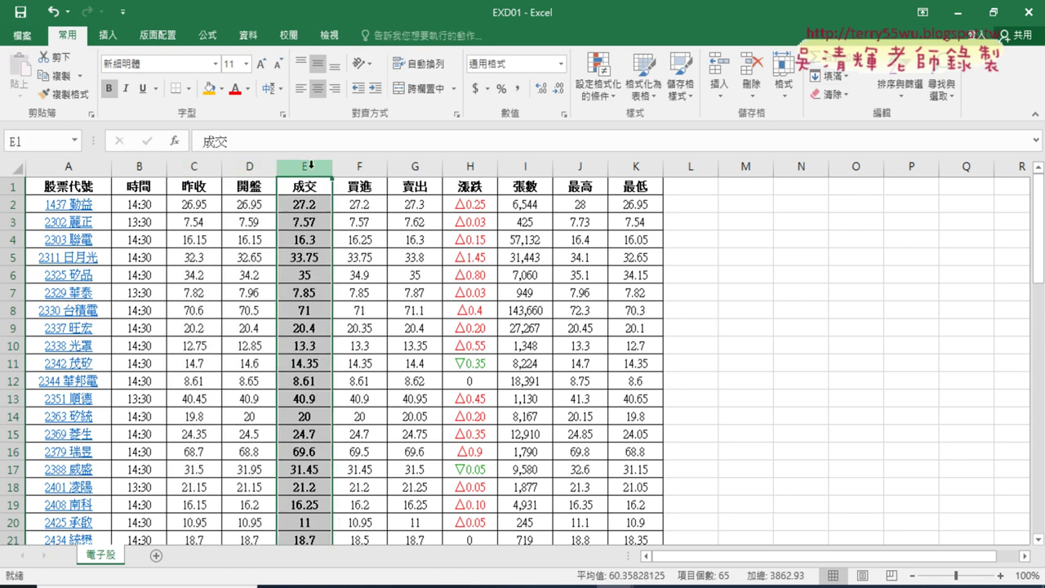
pyautogui.click(256, 162)
pyautogui.moveTo(255, 163); pyautogui.dragTo(203, 163)
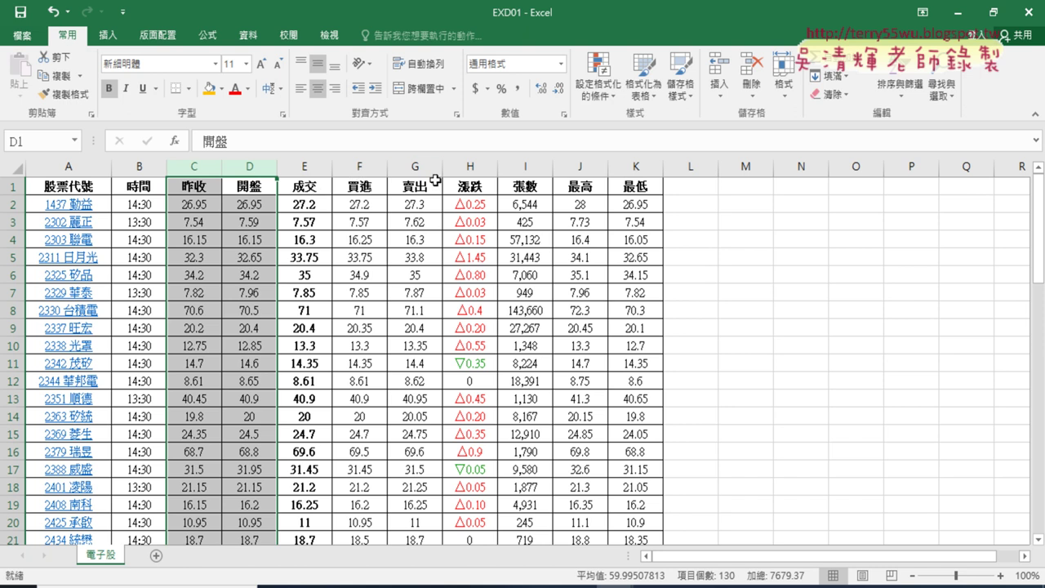
pyautogui.click(315, 586)
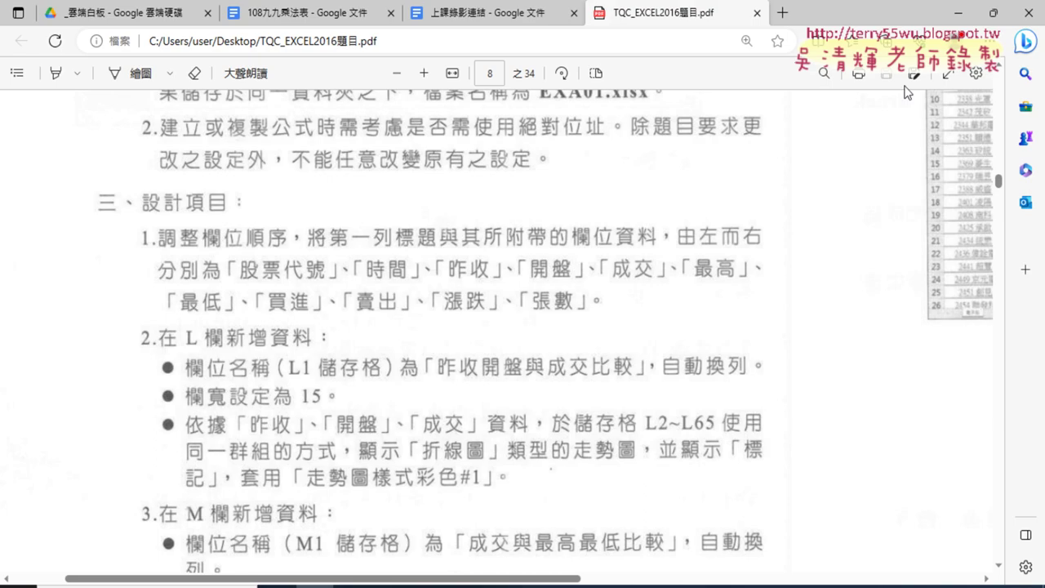
pyautogui.click(943, 14)
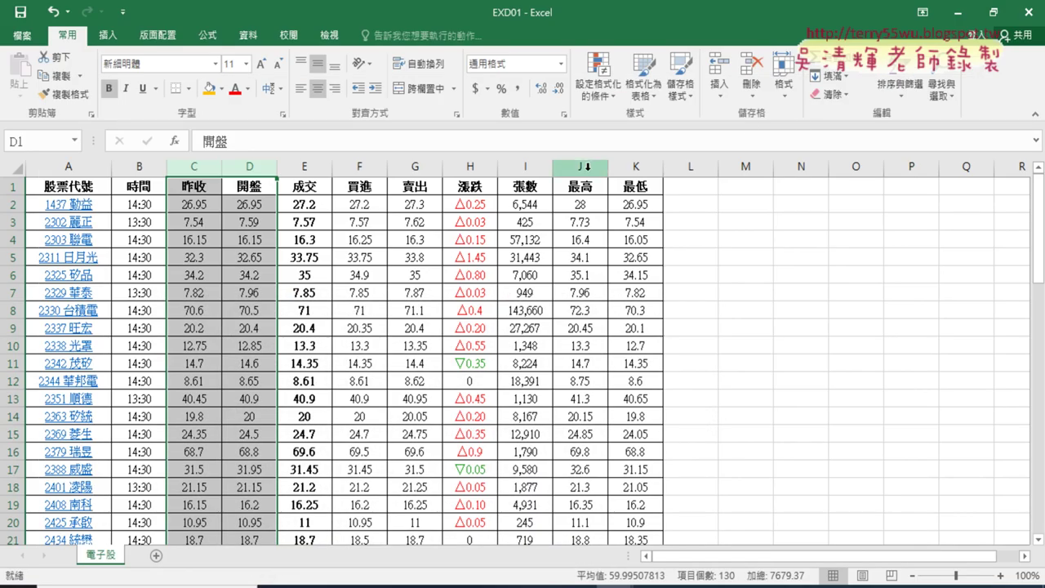
# Cut columns J:K (最高, 最低) and insert them at column F, ahead of 買進.
pyautogui.moveTo(586, 166); pyautogui.dragTo(627, 168)
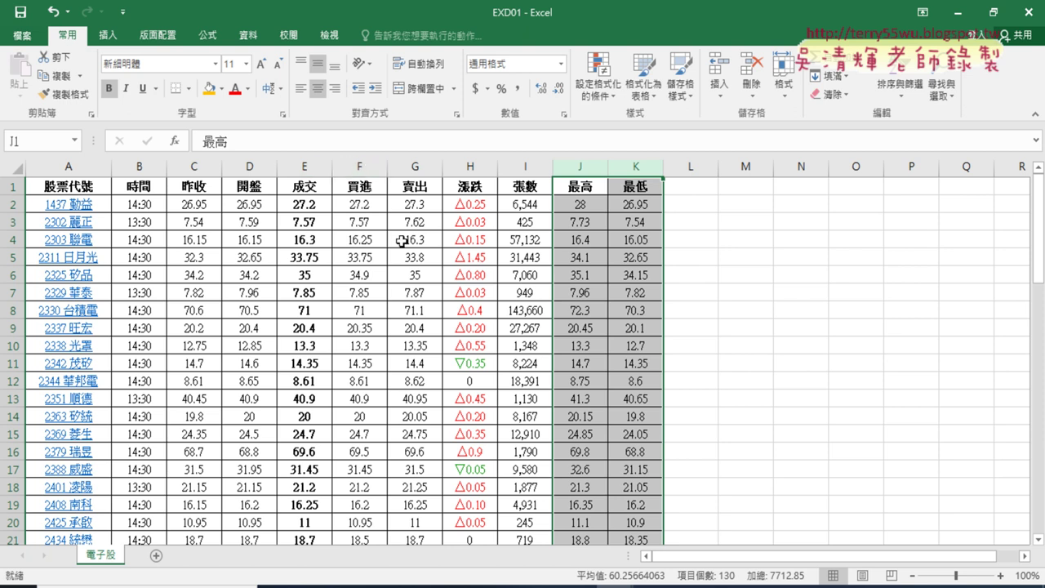
pyautogui.click(334, 586)
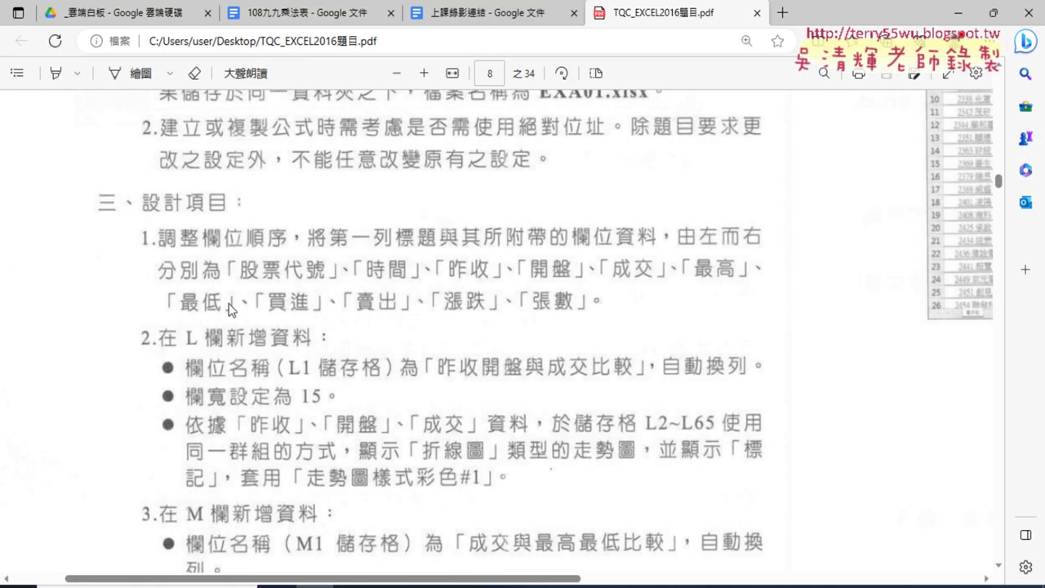
pyautogui.click(959, 13)
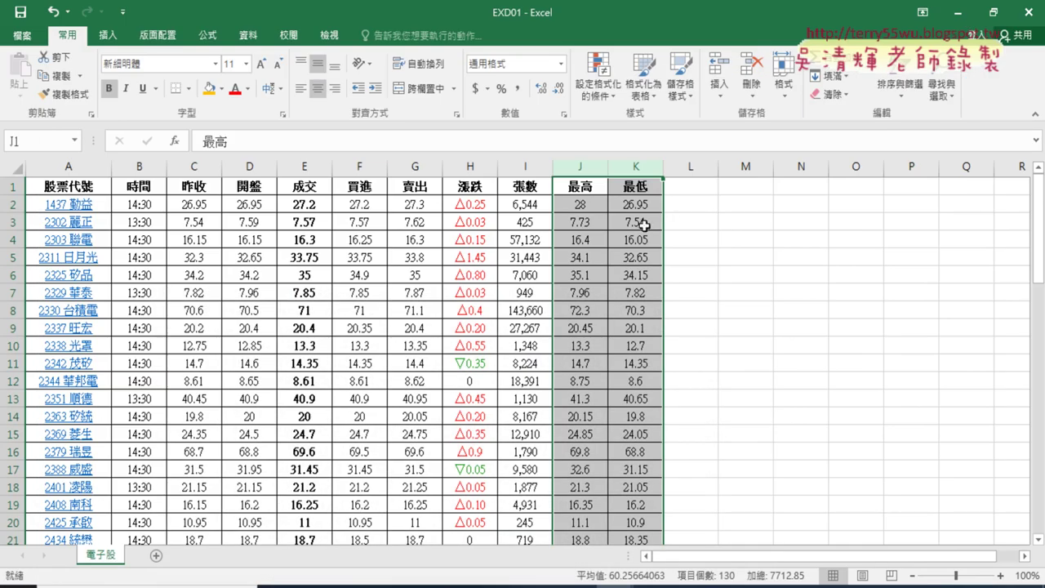
pyautogui.moveTo(584, 166); pyautogui.dragTo(629, 166)
pyautogui.rightClick(639, 270)
pyautogui.click(671, 280)
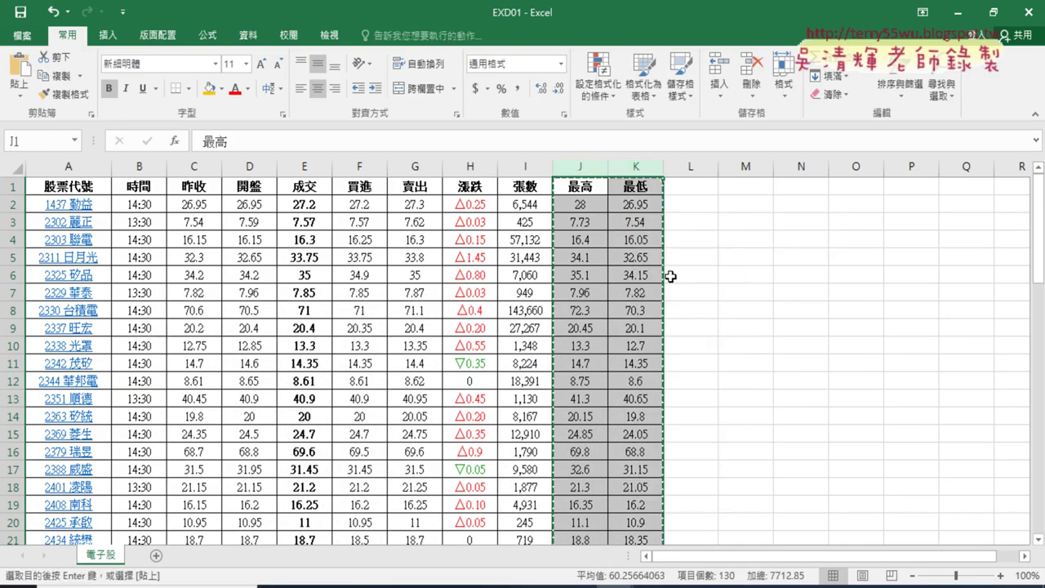
pyautogui.click(359, 166)
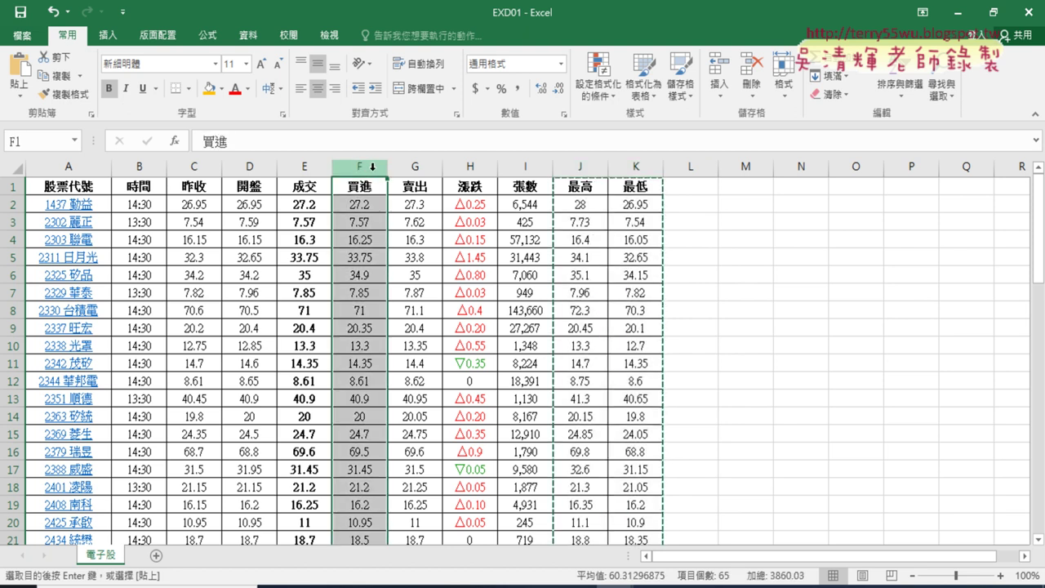
pyautogui.rightClick(373, 169)
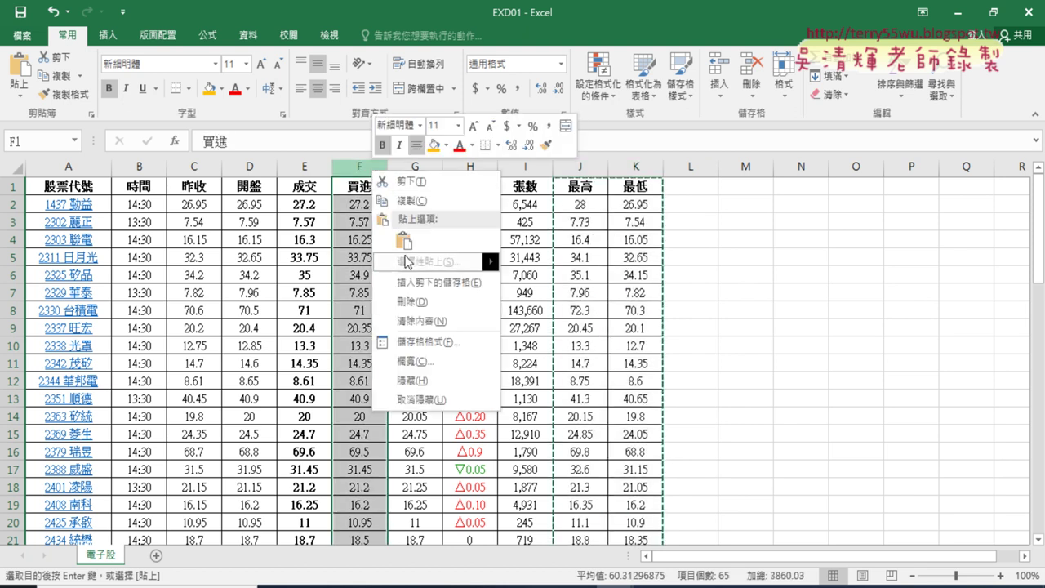
pyautogui.click(443, 283)
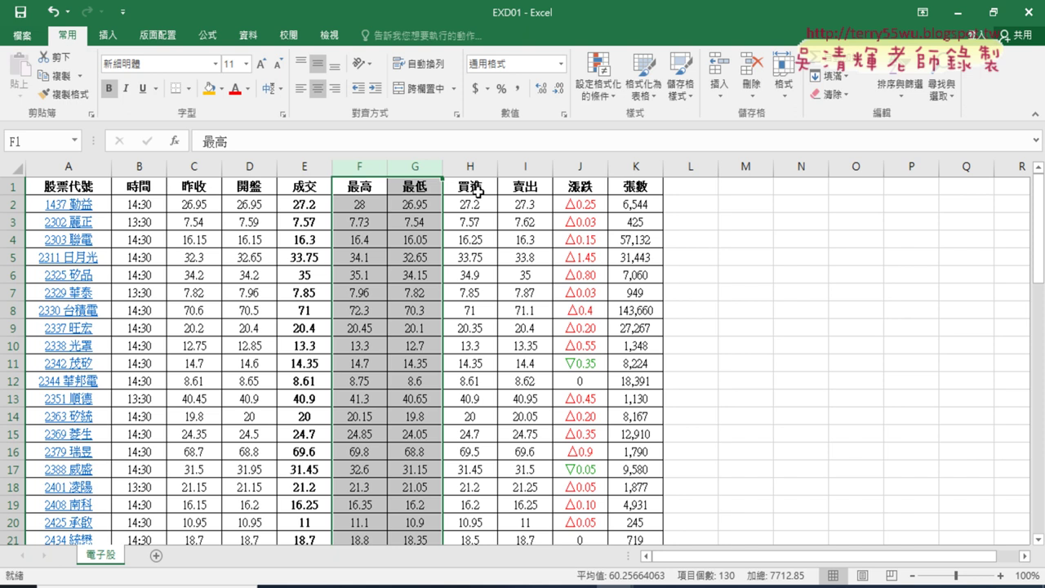
pyautogui.moveTo(472, 193); pyautogui.dragTo(645, 188)
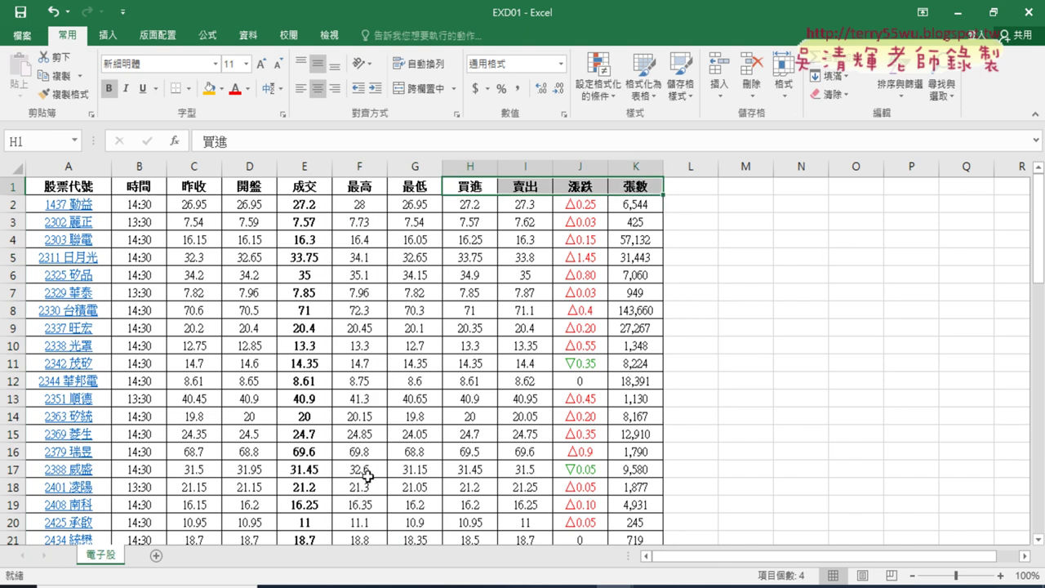
# Switch to the exam PDF and scroll down to the requirements for columns L and M.
pyautogui.hotkey('alt', 'Tab')
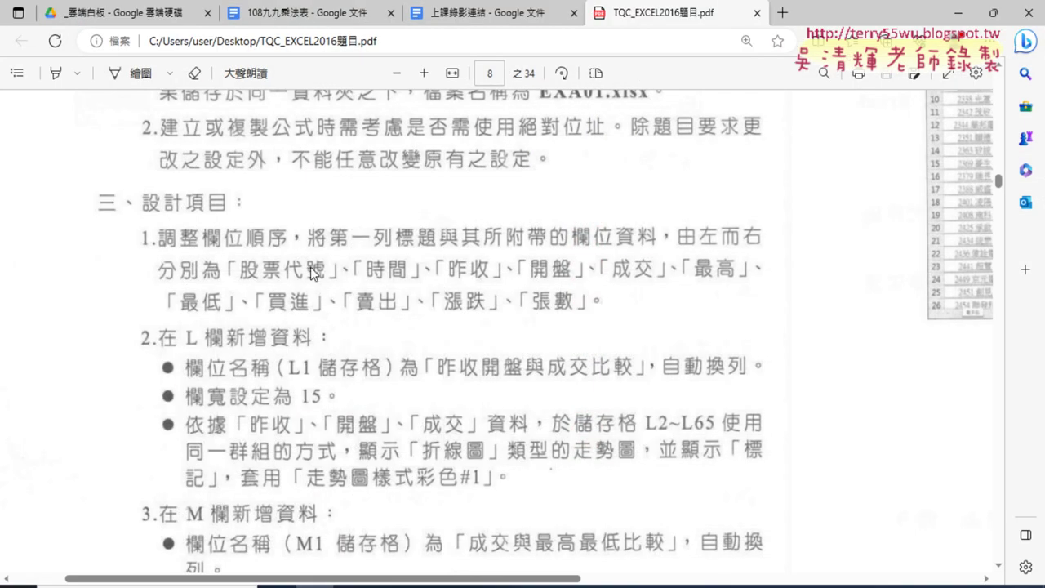
pyautogui.scroll(-1, 350, 276)
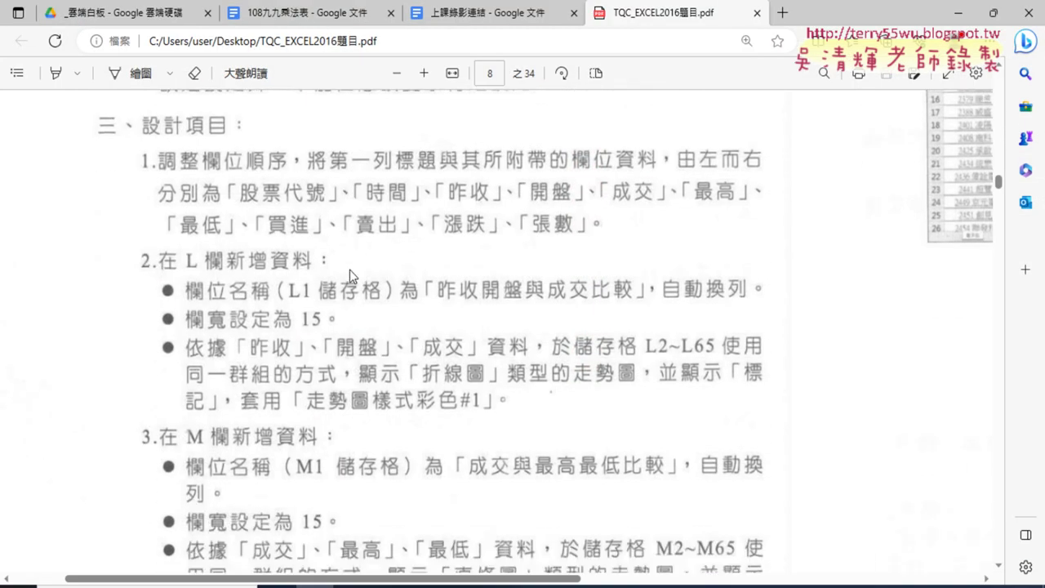
pyautogui.scroll(-1, 350, 270)
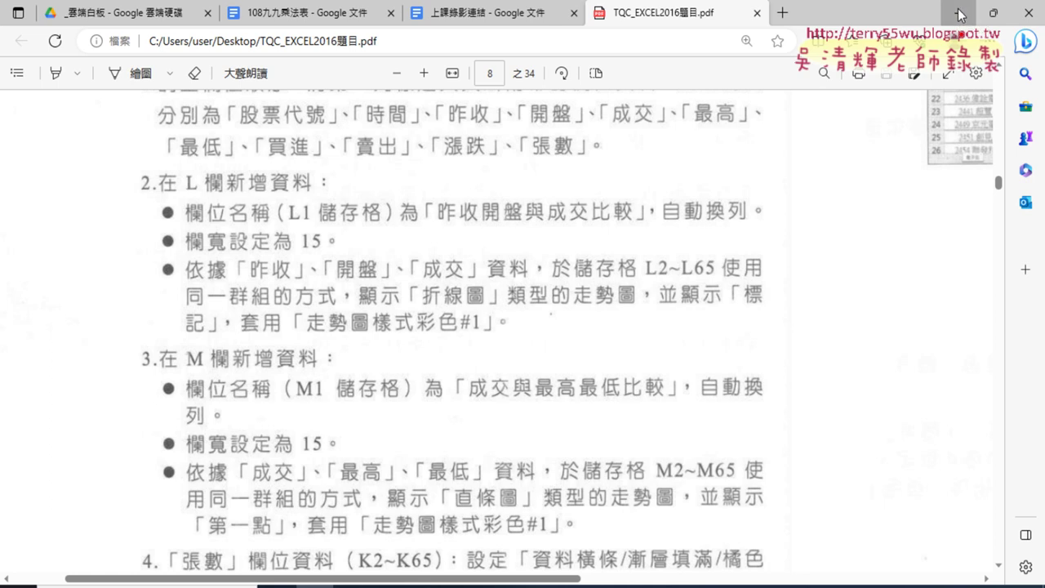
pyautogui.click(960, 18)
pyautogui.click(693, 186)
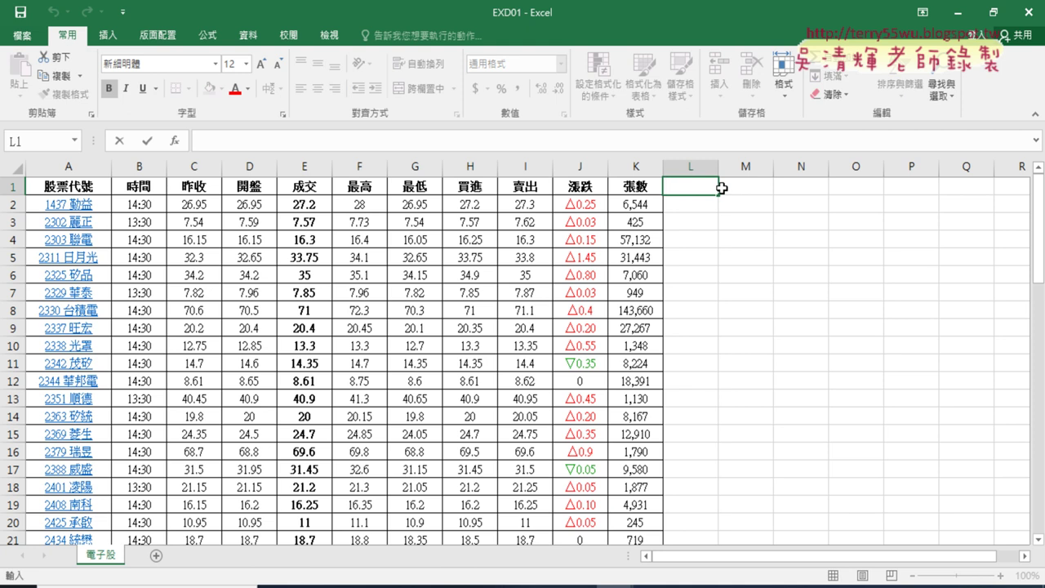
# Enter the header 昨收開盤與成交比較 in cell L1 using Bopomofo input.
pyautogui.write('ㄗㄨ')
pyautogui.write('6')
pyautogui.write('ㄕㄡ')
pyautogui.press('space')
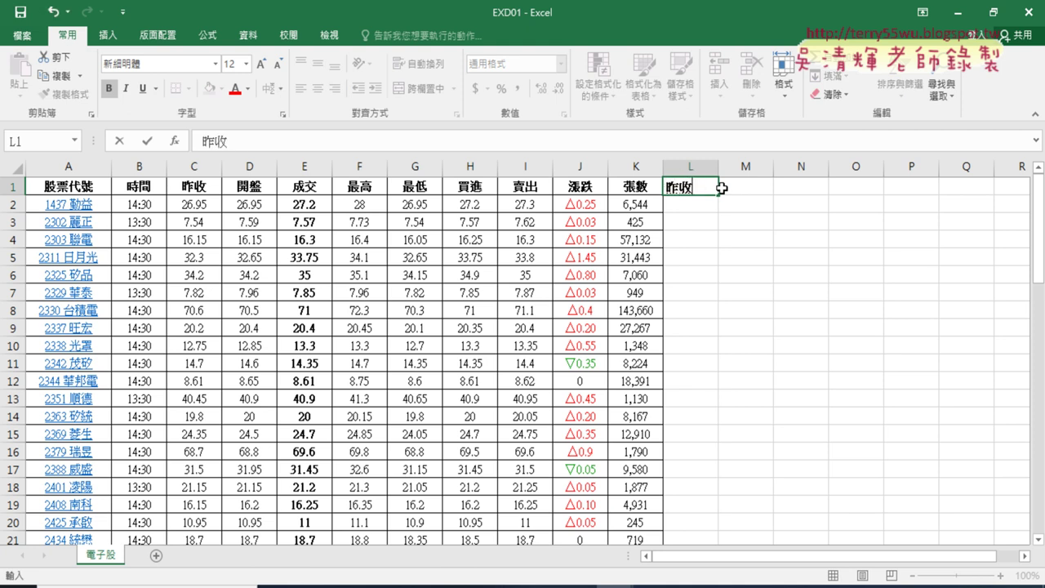
pyautogui.write('ㄎㄞ')
pyautogui.press('space')
pyautogui.write('ㄆㄢ6ㄩ3')
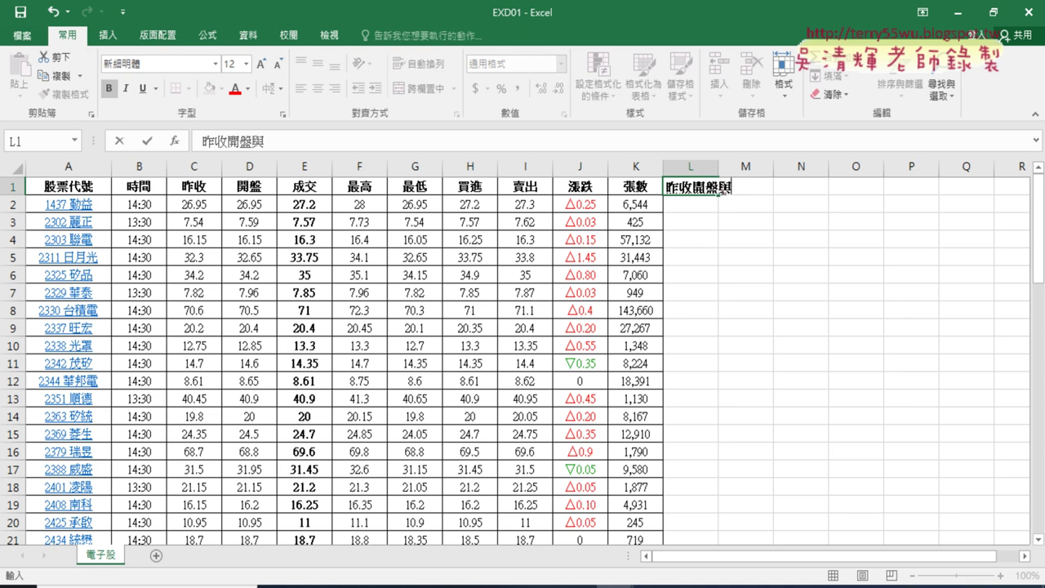
pyautogui.write('ㄔㄥ6ㄐㄧㄠ')
pyautogui.press('space')
pyautogui.write('ㄅㄧ')
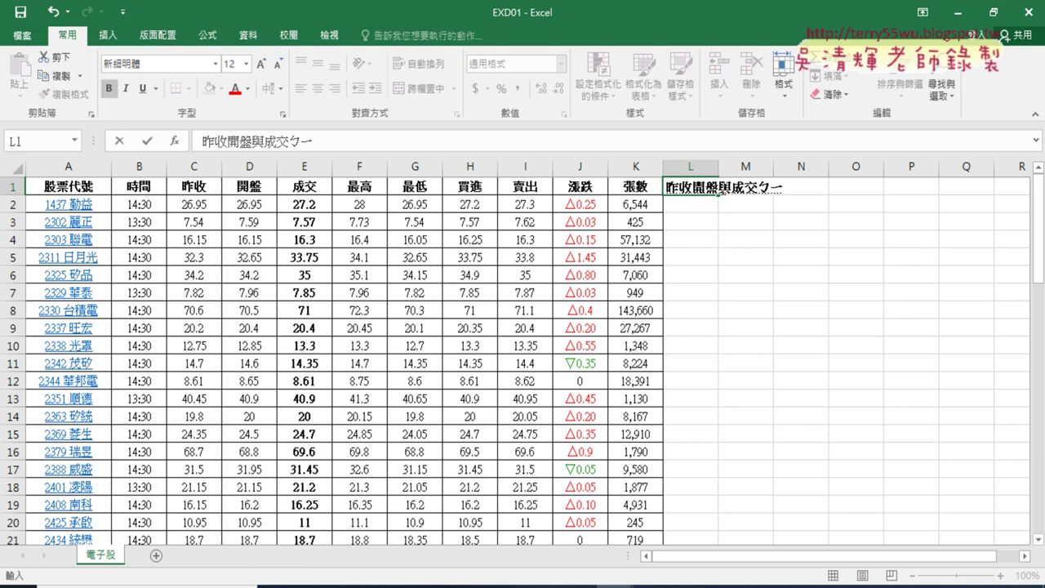
pyautogui.write('3ㄐㄧㄠ4')
pyautogui.press('Return')
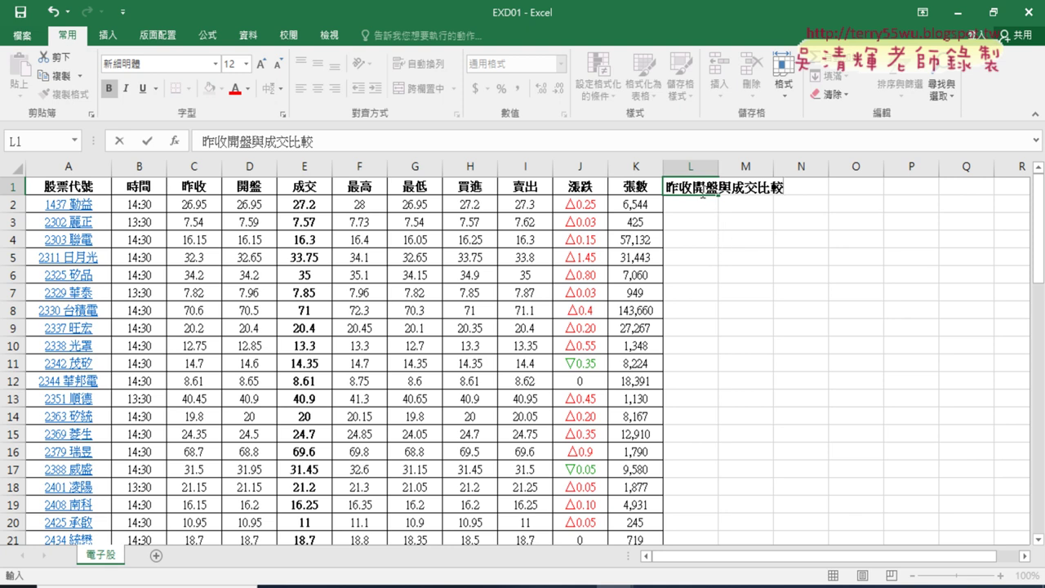
pyautogui.click(704, 220)
pyautogui.click(701, 188)
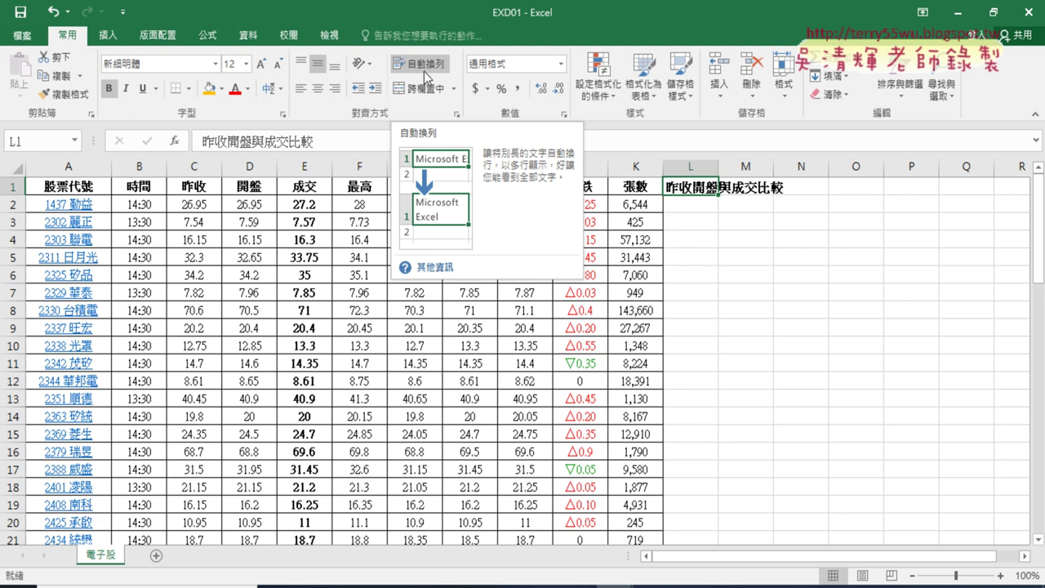
# Turn on Wrap Text for the L1 header.
pyautogui.click(425, 68)
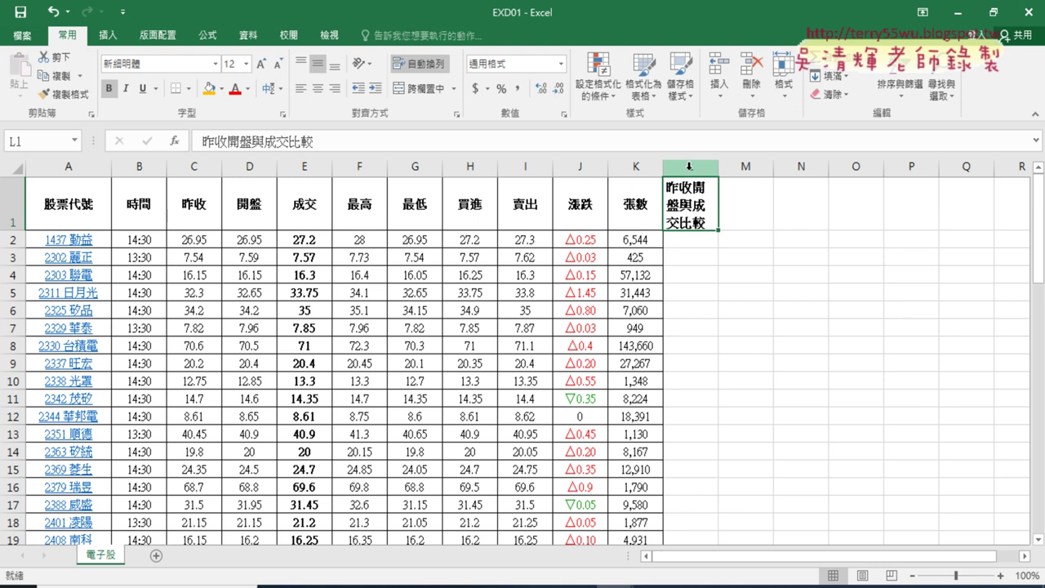
pyautogui.click(314, 586)
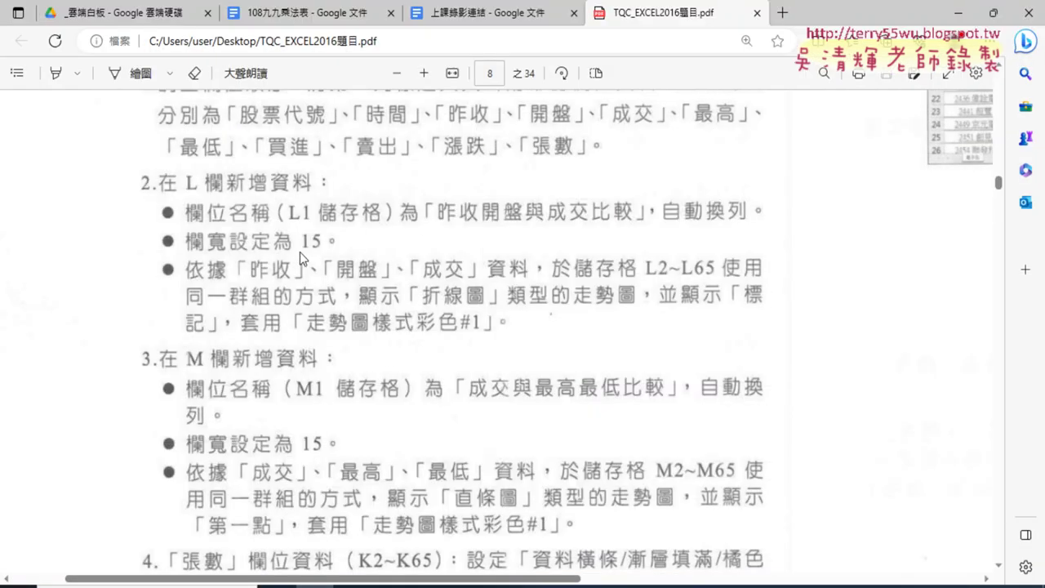
pyautogui.click(957, 12)
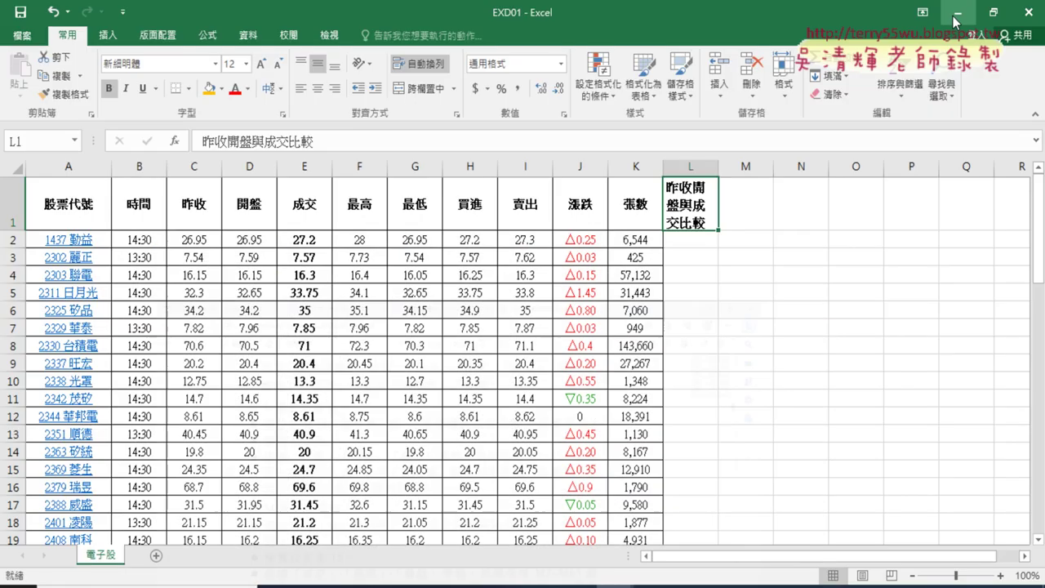
# Set column L's width to 15, then switch back to the exam PDF.
pyautogui.click(690, 168)
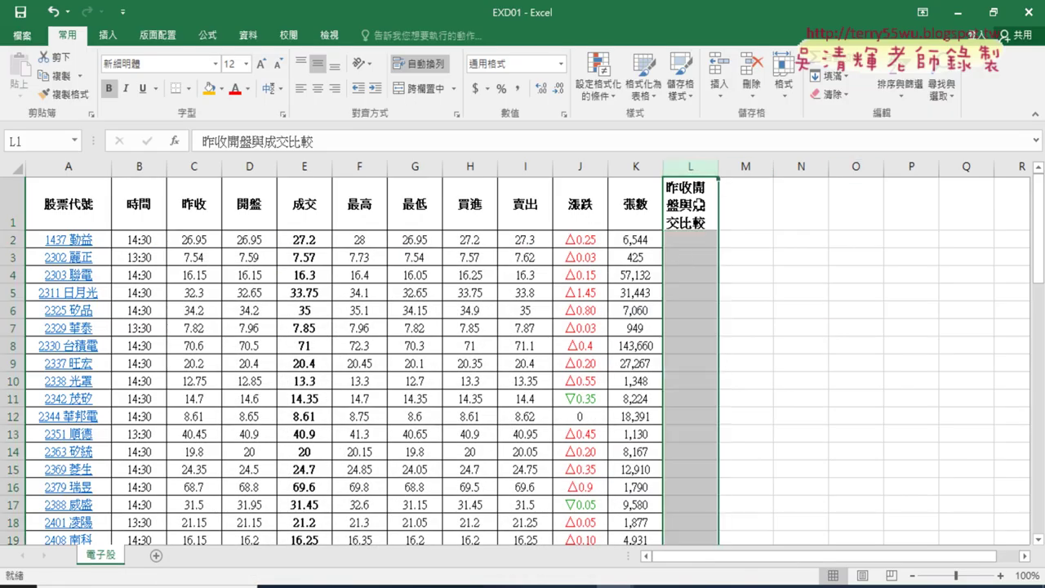
pyautogui.rightClick(697, 195)
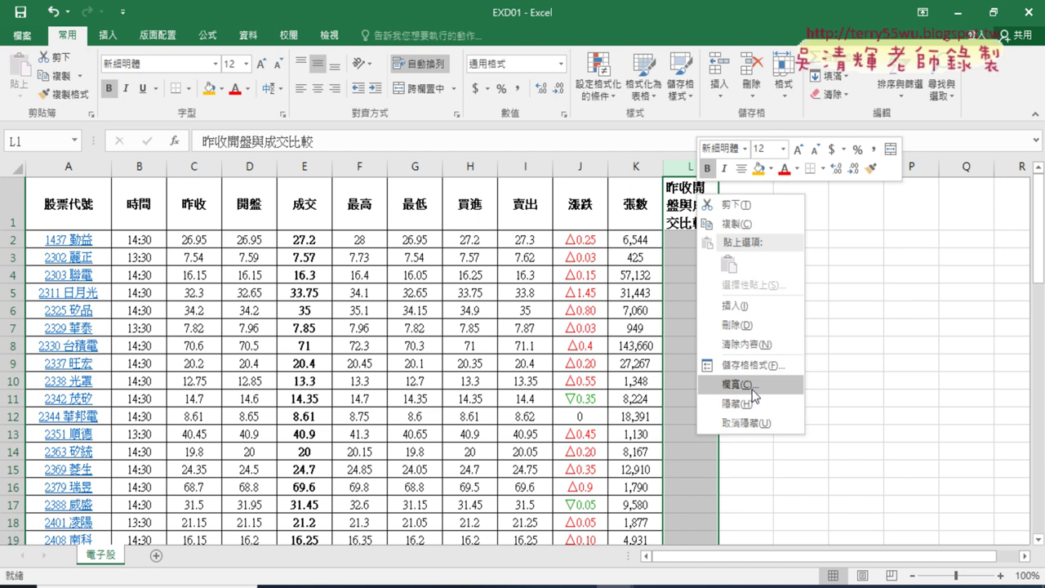
pyautogui.click(751, 392)
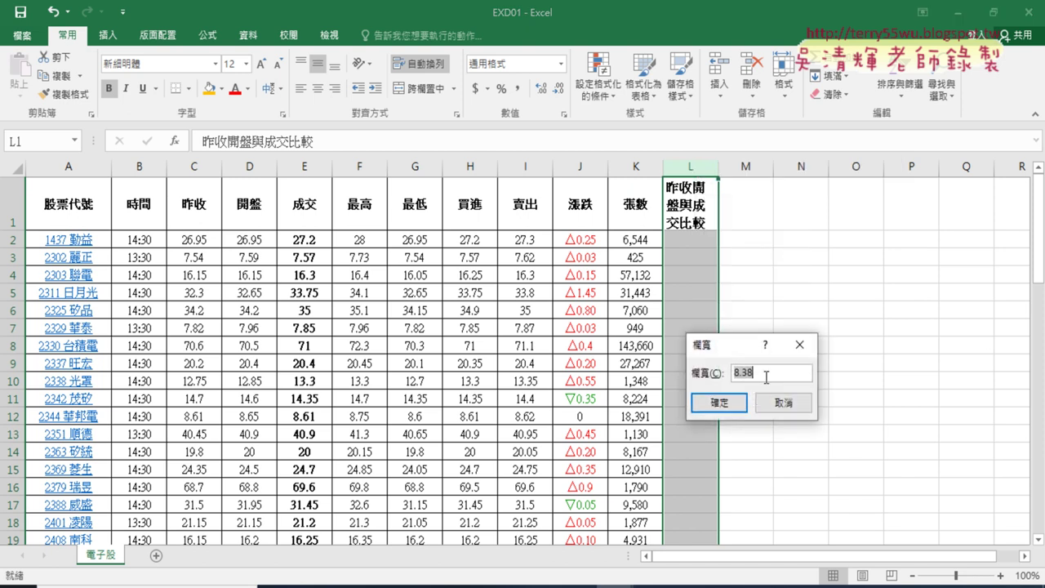
pyautogui.write('1')
pyautogui.write('5')
pyautogui.press('Return')
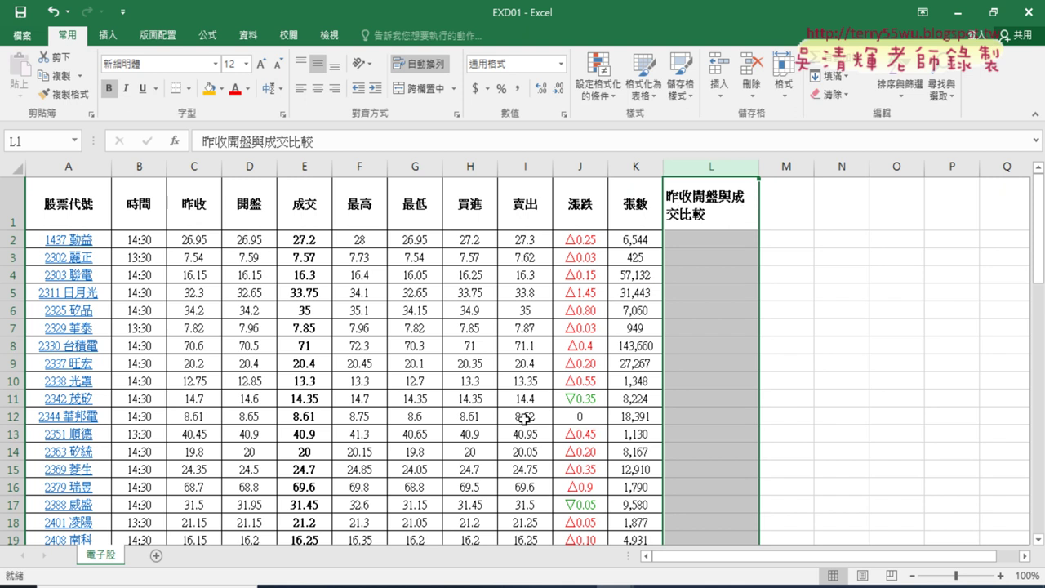
pyautogui.click(315, 586)
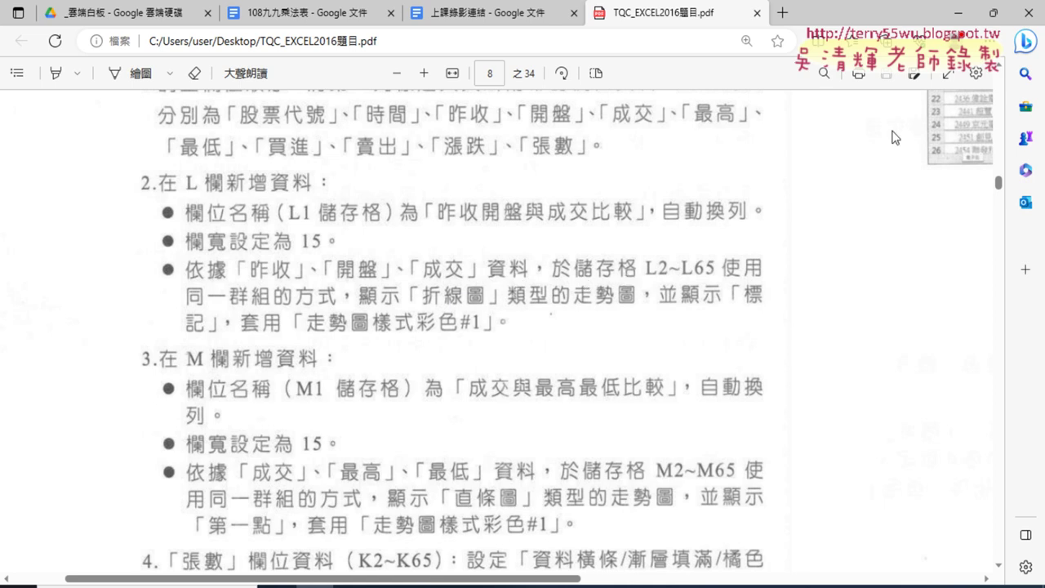
pyautogui.click(957, 12)
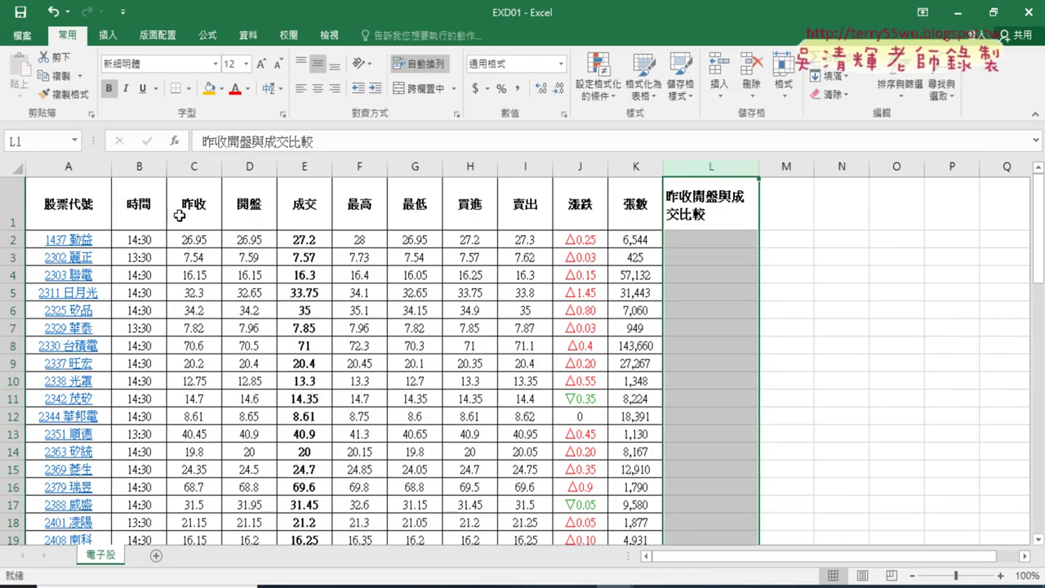
pyautogui.click(183, 240)
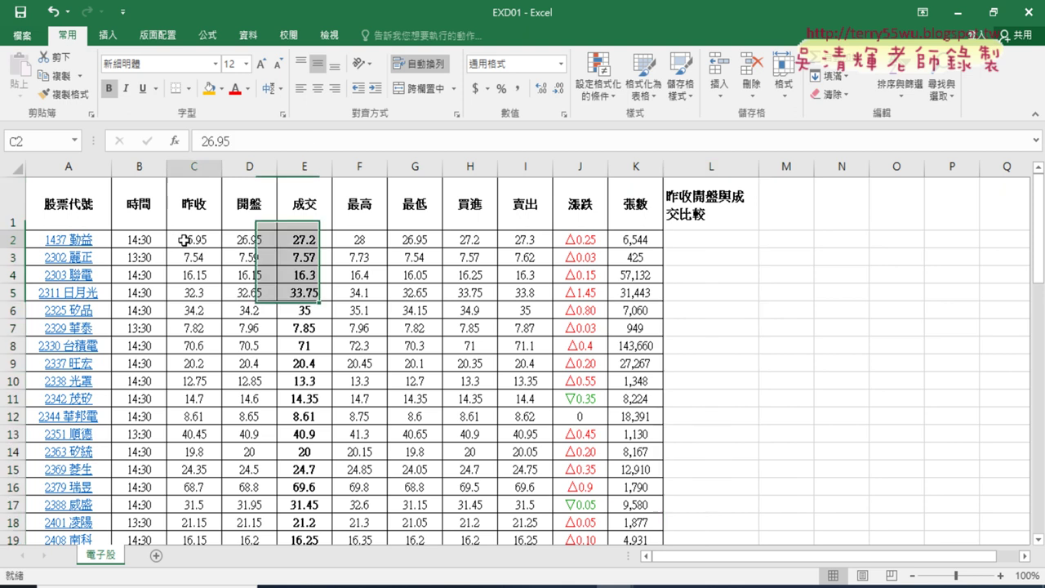
pyautogui.moveTo(183, 240); pyautogui.dragTo(303, 240)
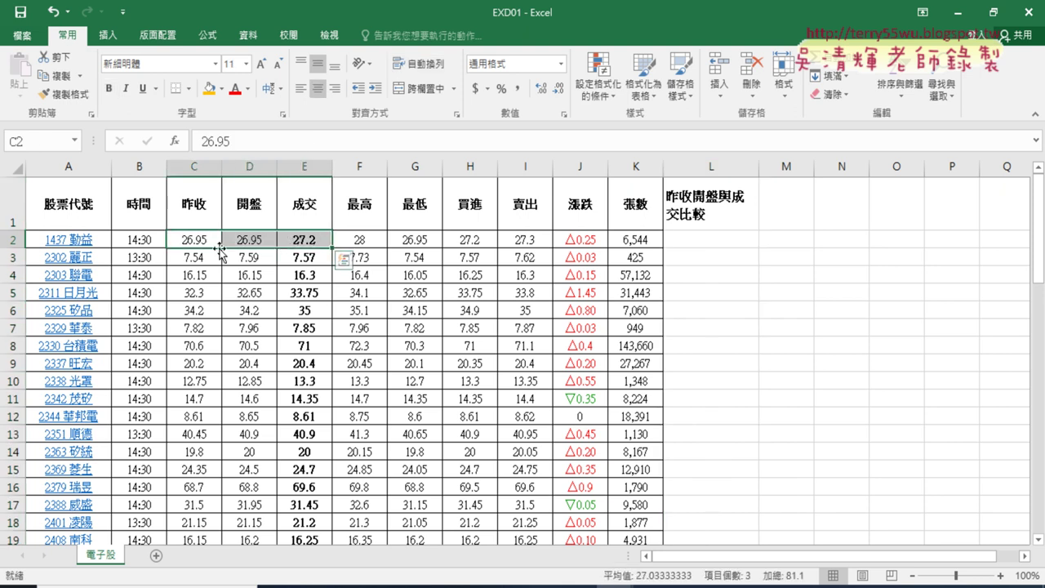
pyautogui.moveTo(196, 240); pyautogui.dragTo(303, 240)
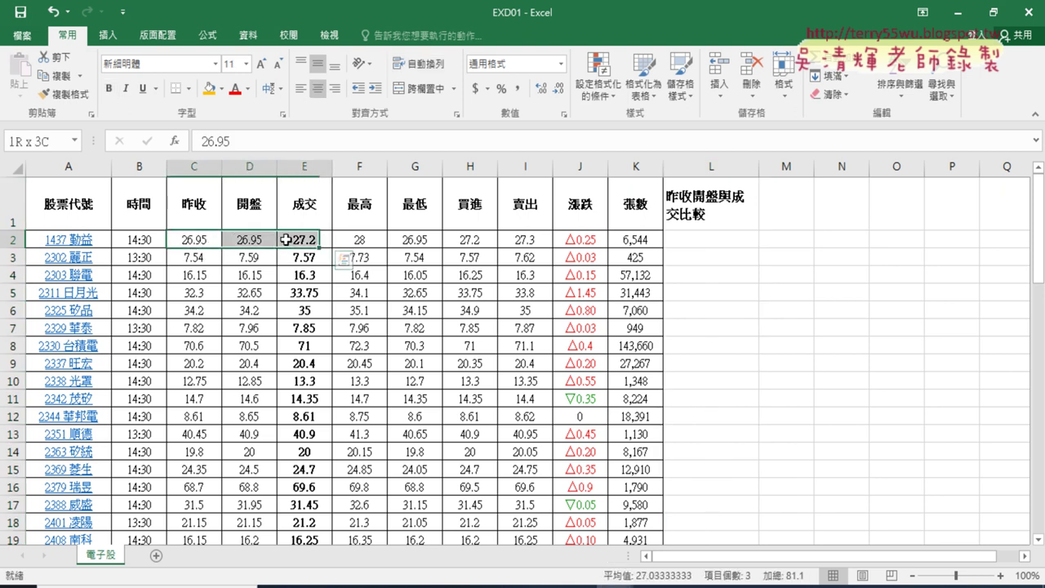
pyautogui.click(712, 238)
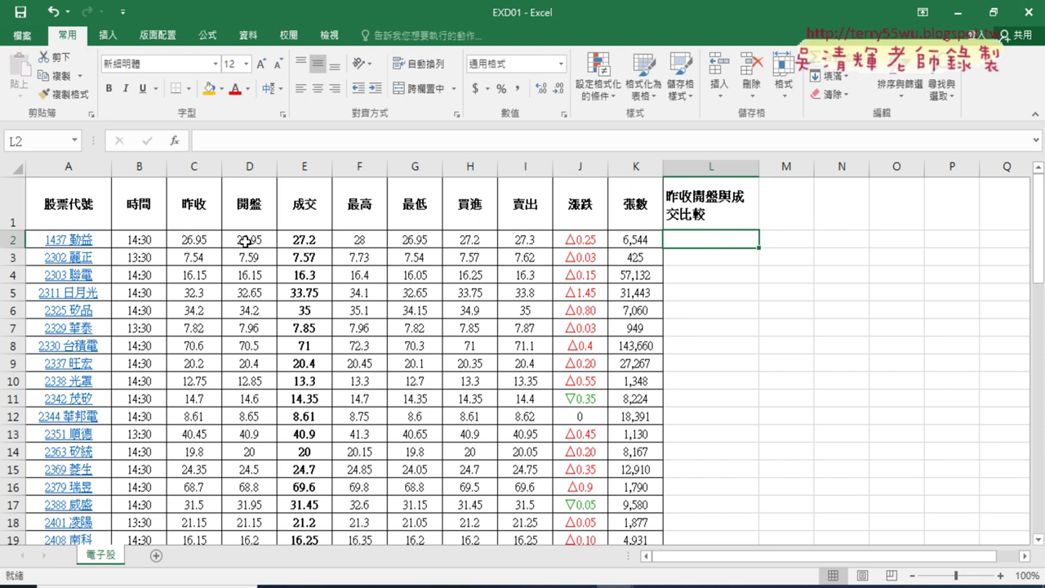
pyautogui.moveTo(245, 239); pyautogui.dragTo(360, 242)
pyautogui.click(718, 243)
pyautogui.hotkey('alt', 'Tab')
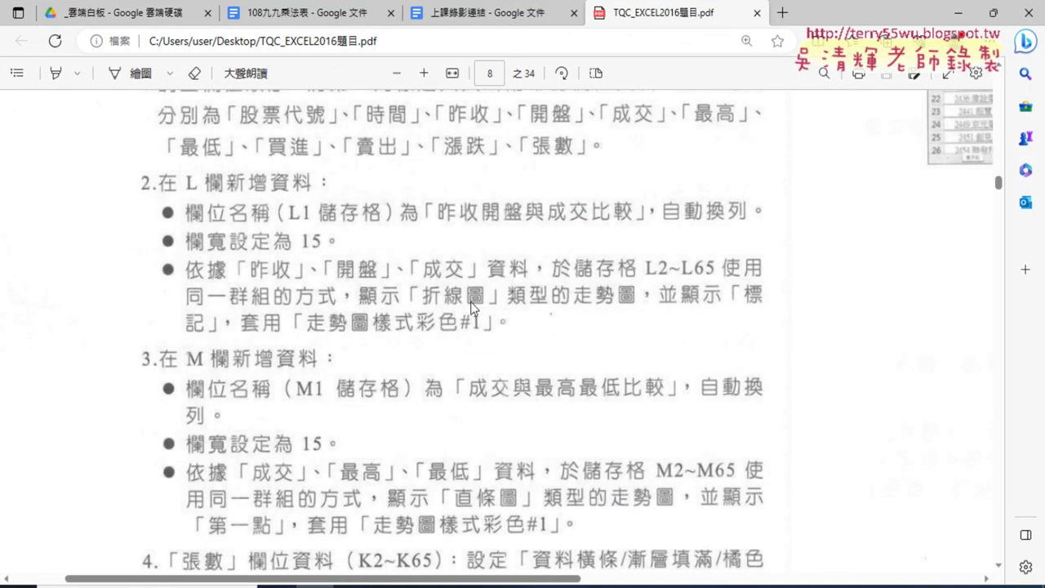
pyautogui.hotkey('alt', 'Tab')
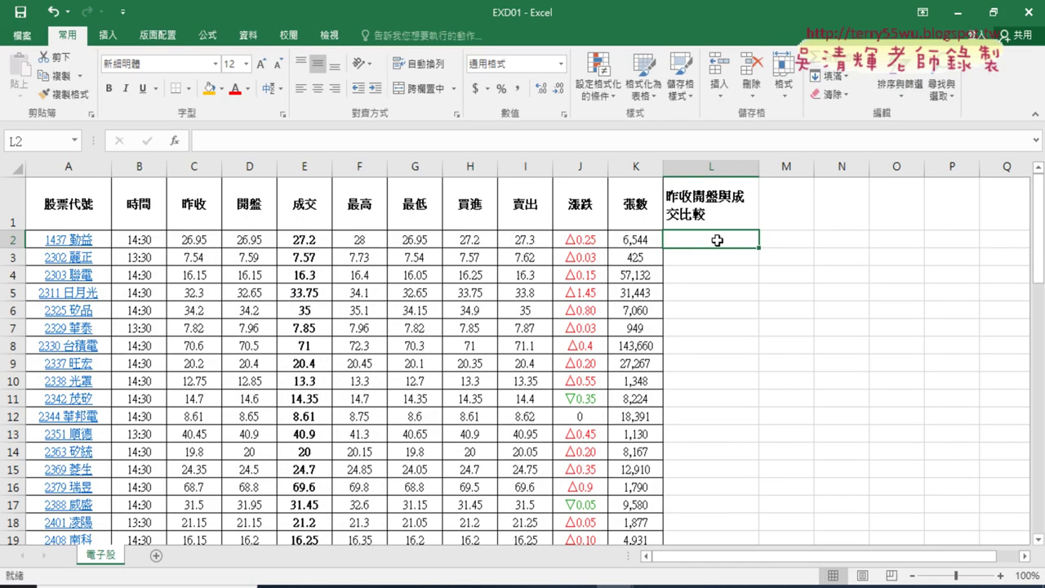
# Insert a line sparkline in $L$2 with data range C2:E2.
pyautogui.click(112, 35)
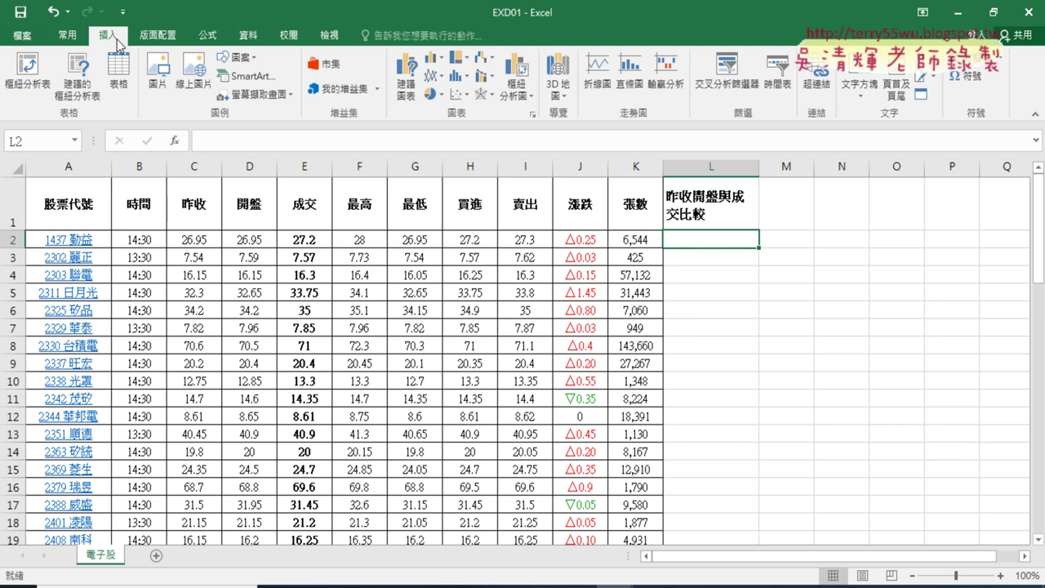
pyautogui.click(599, 88)
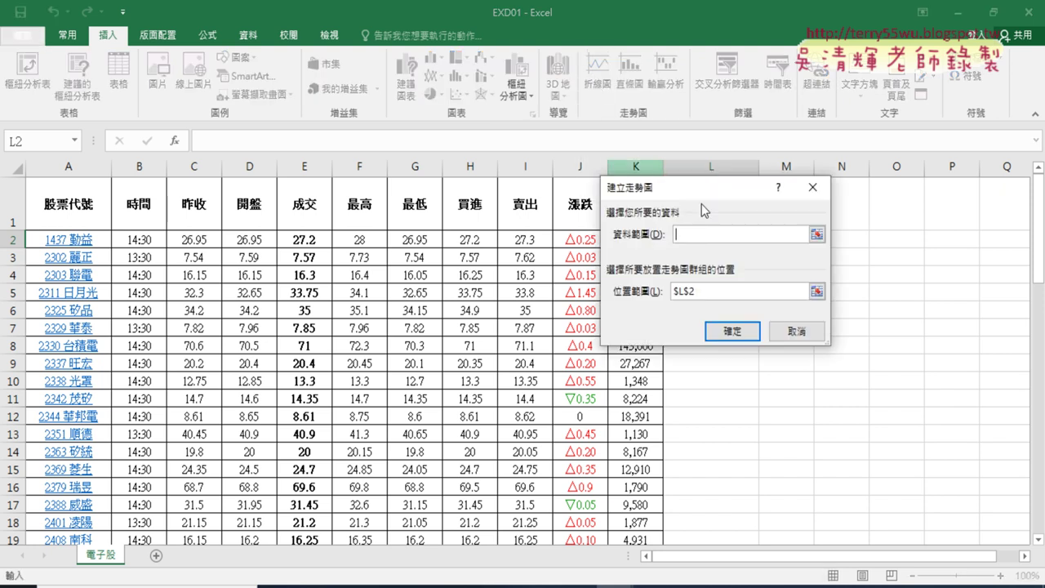
pyautogui.moveTo(700, 190); pyautogui.dragTo(280, 292)
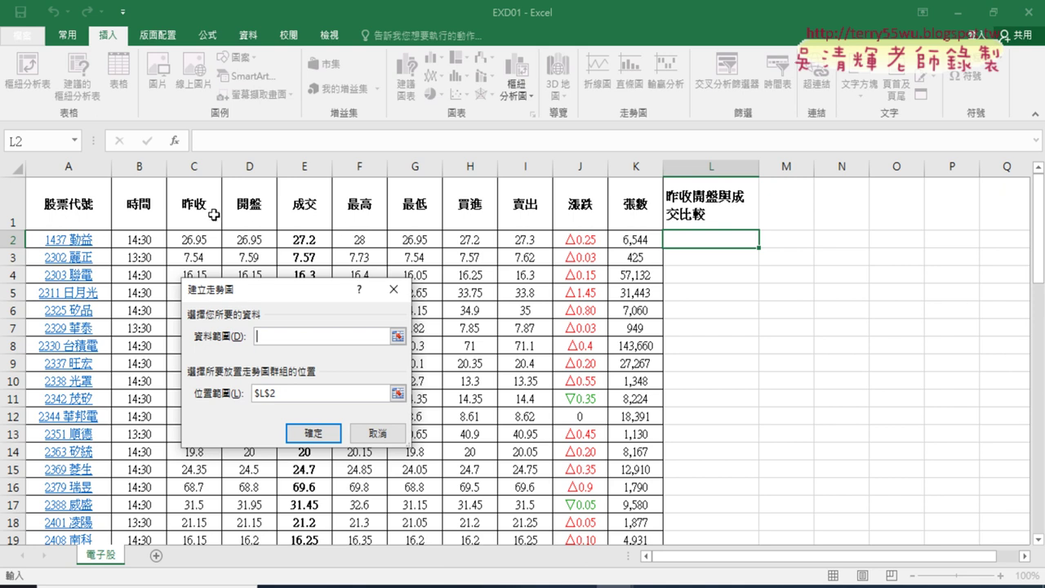
pyautogui.click(192, 239)
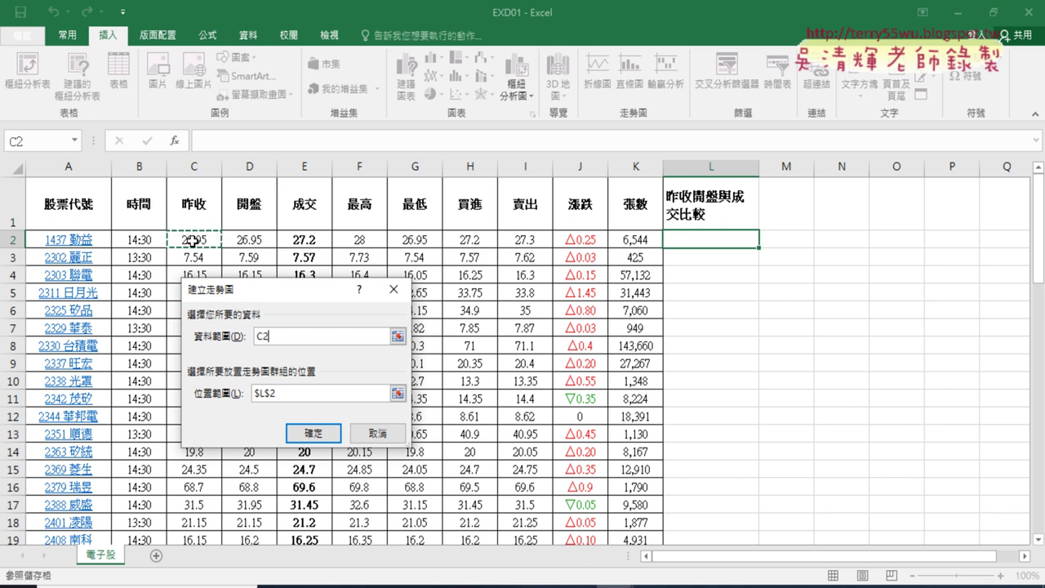
pyautogui.moveTo(192, 239); pyautogui.dragTo(305, 248)
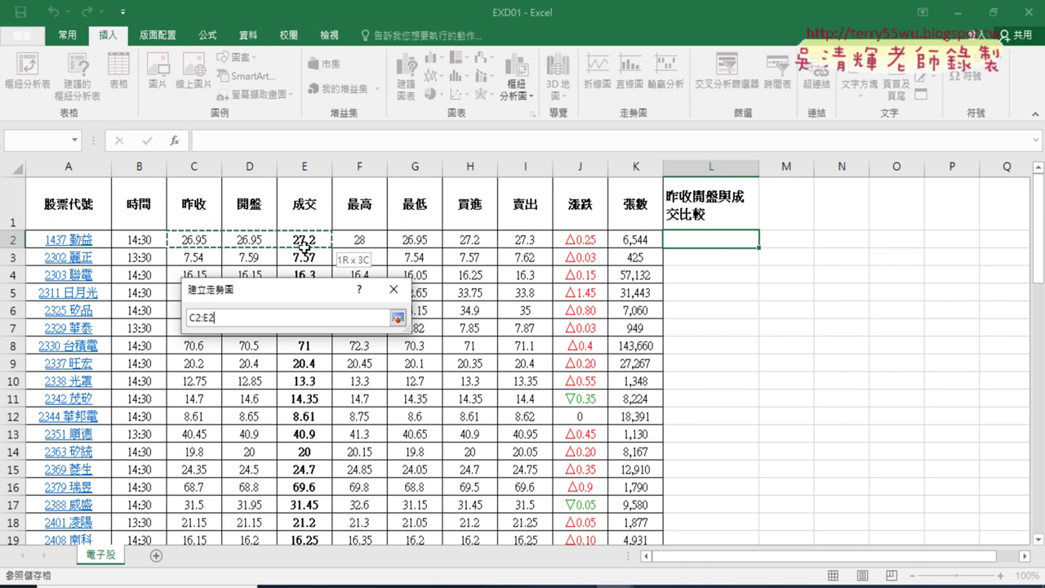
pyautogui.moveTo(304, 248); pyautogui.dragTo(304, 247)
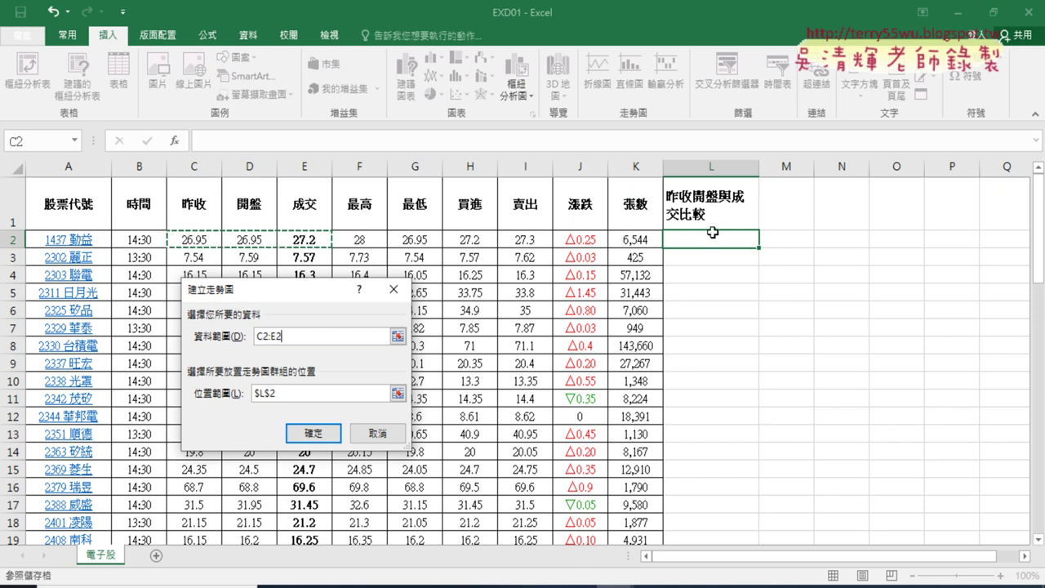
pyautogui.click(323, 443)
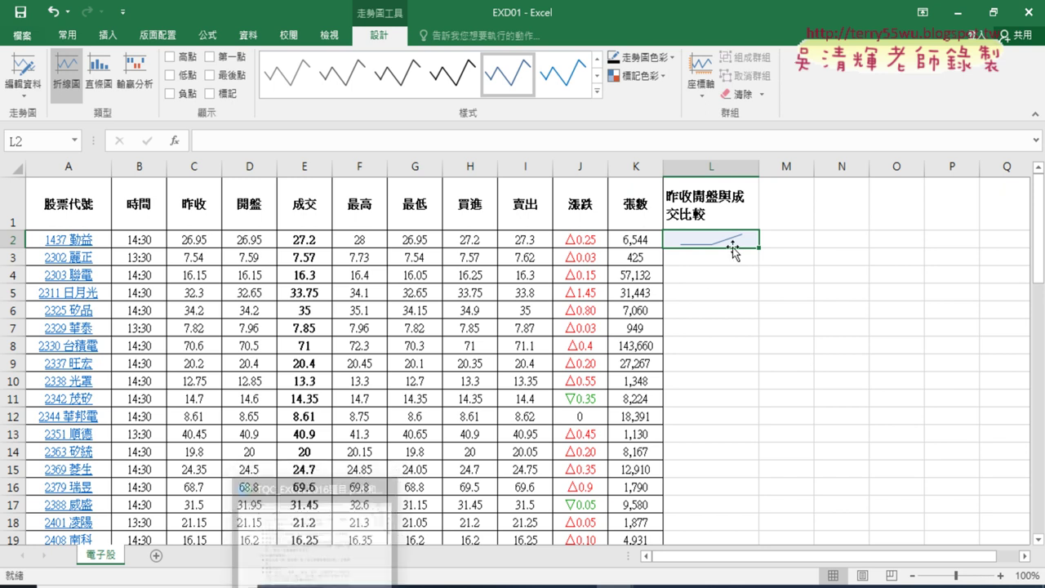
# Check the exam PDF, then tick Markers in the Show group for the L2 sparkline.
pyautogui.click(351, 584)
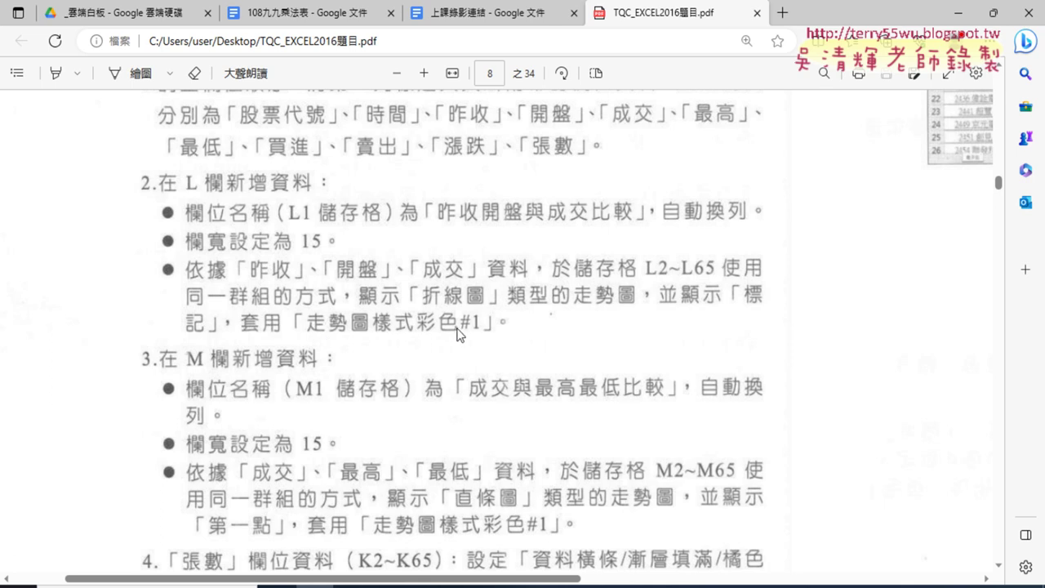
pyautogui.click(959, 13)
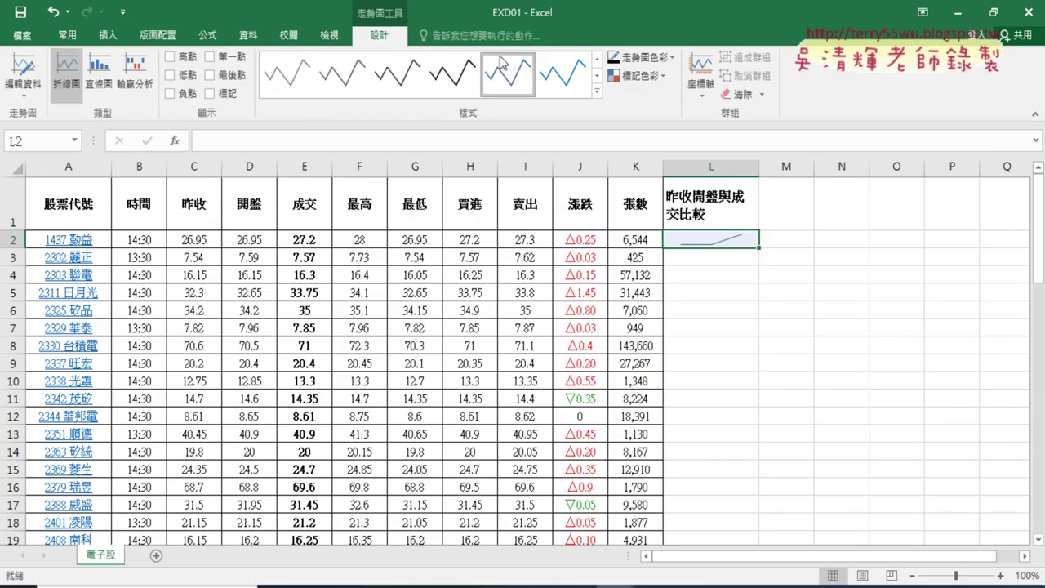
pyautogui.click(212, 93)
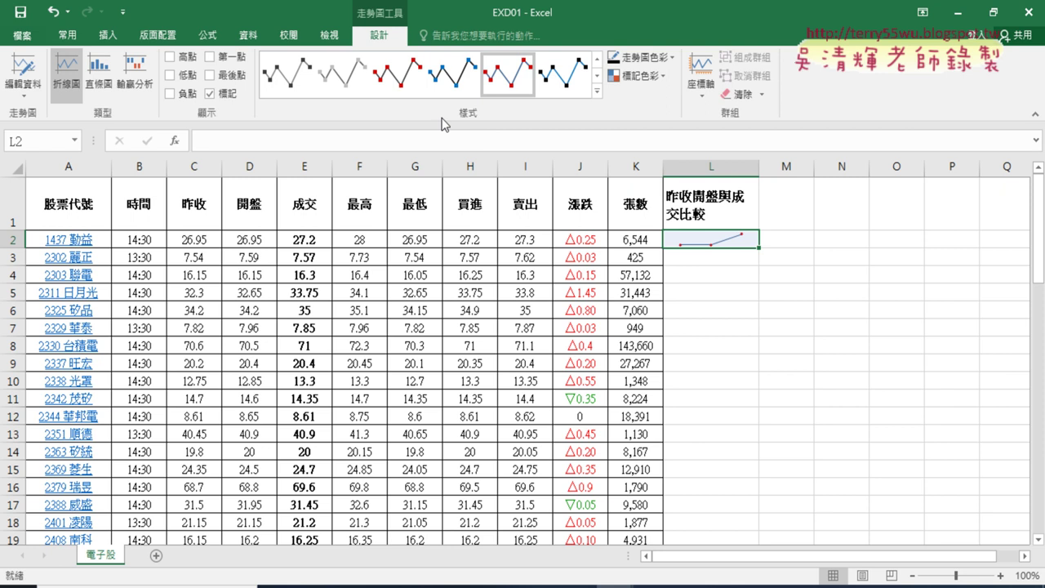
# Apply Sparkline Style Colorful #1 (走勢圖樣式彩色 #1, magenta) to the L2 sparkline.
pyautogui.click(600, 93)
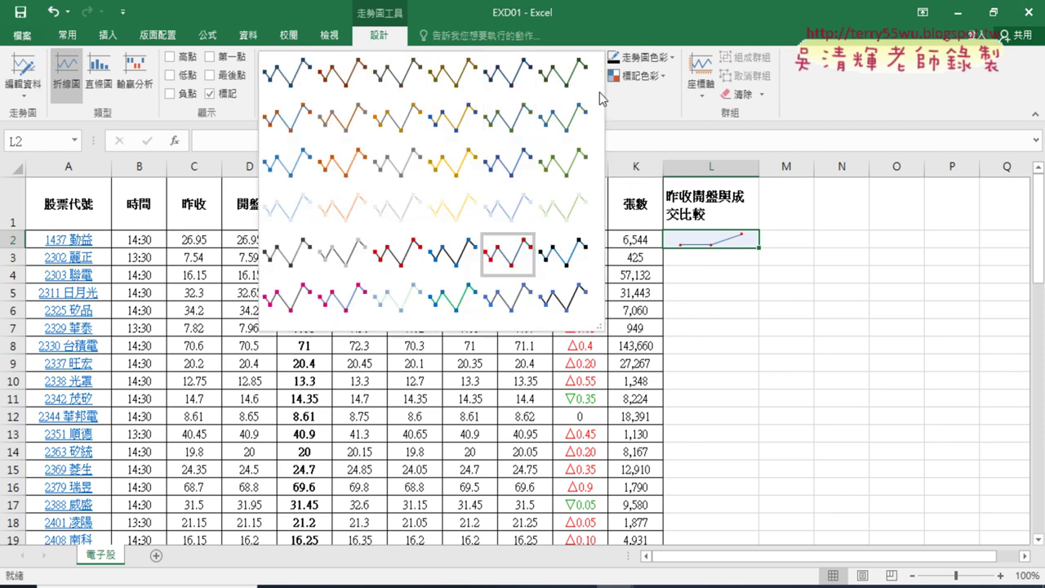
pyautogui.click(373, 581)
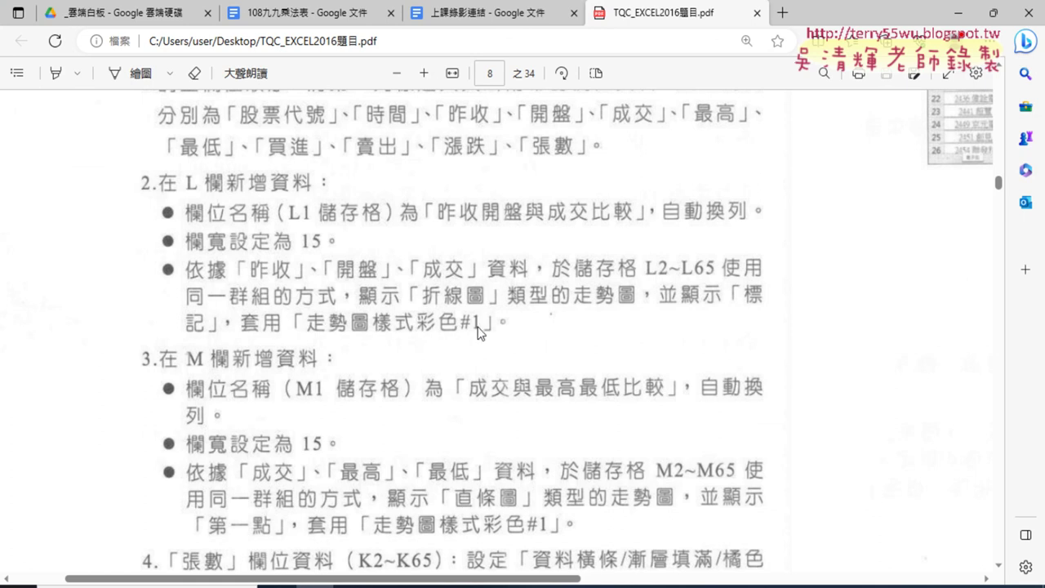
pyautogui.click(955, 13)
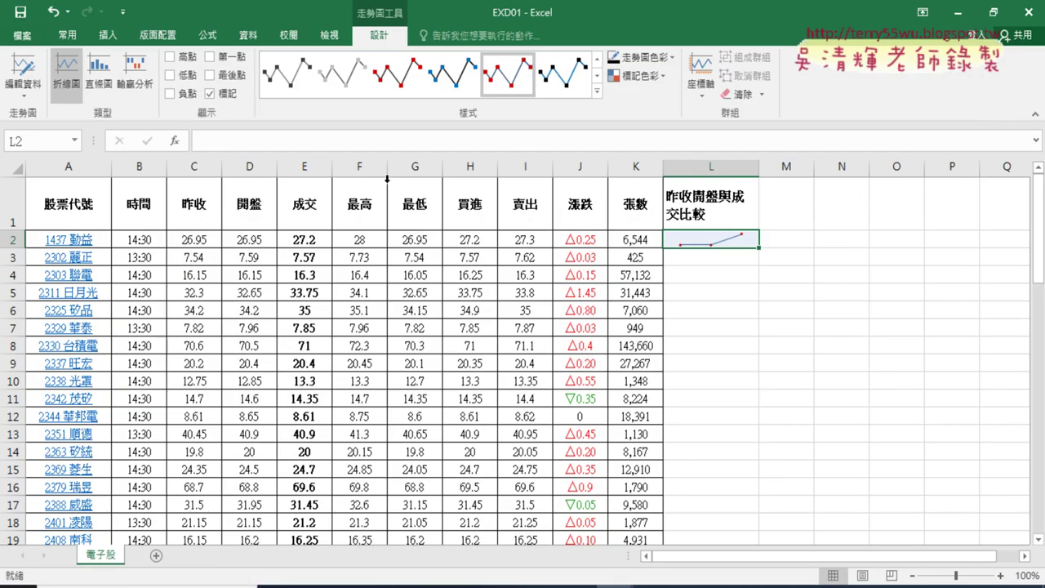
pyautogui.click(600, 92)
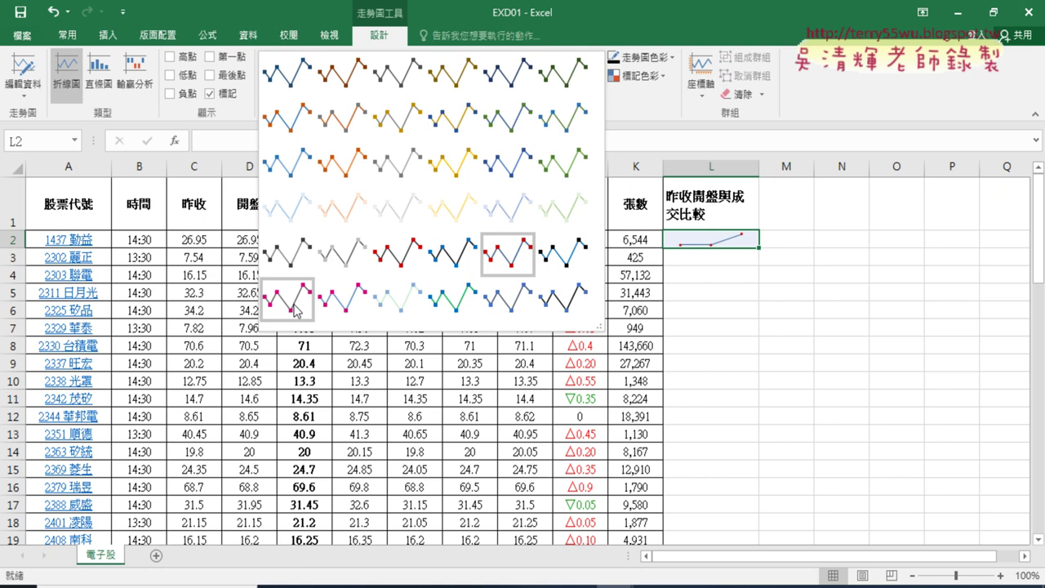
pyautogui.click(293, 303)
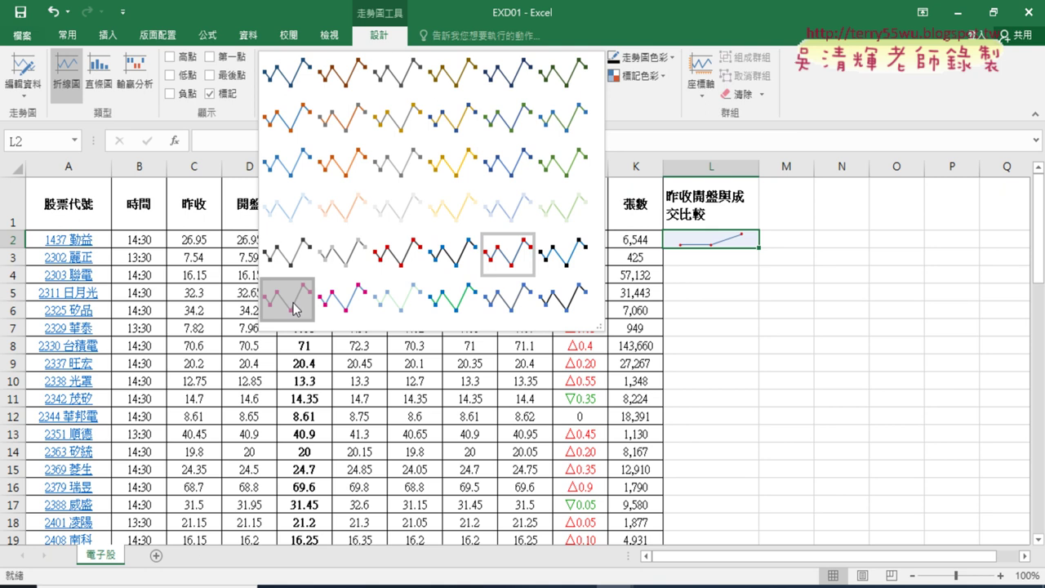
pyautogui.click(293, 303)
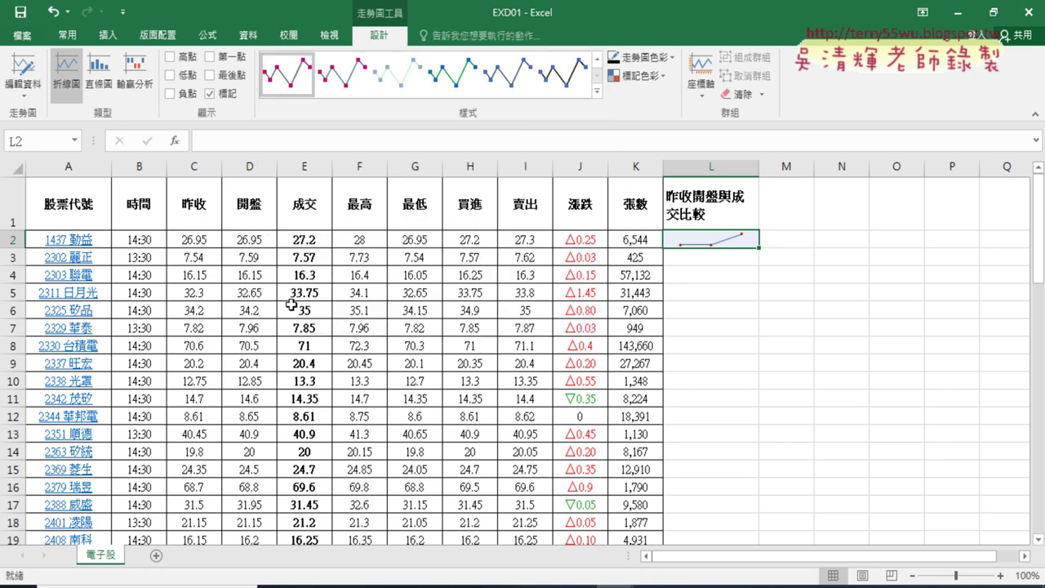
pyautogui.click(597, 92)
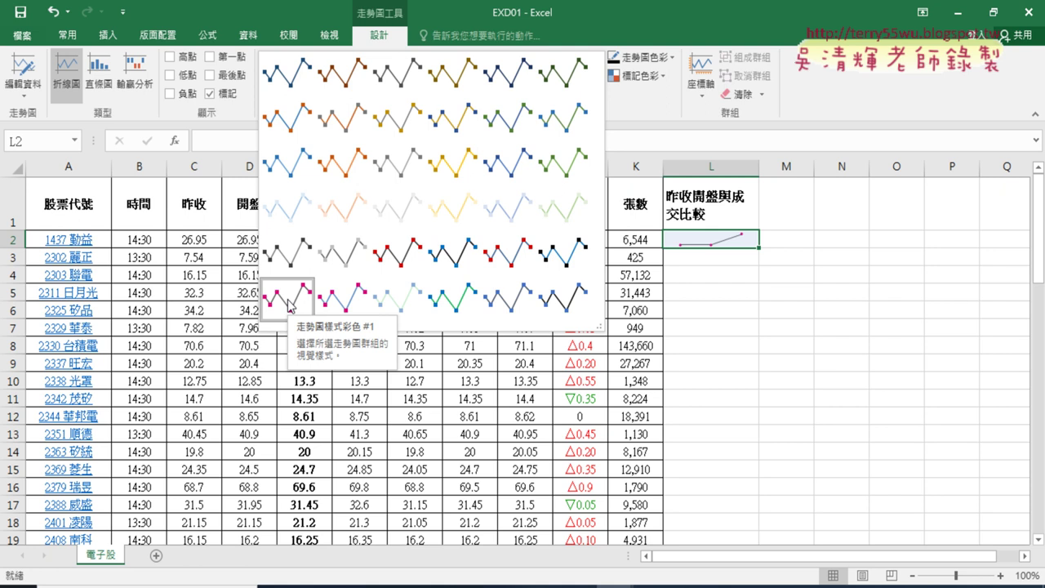
pyautogui.click(287, 304)
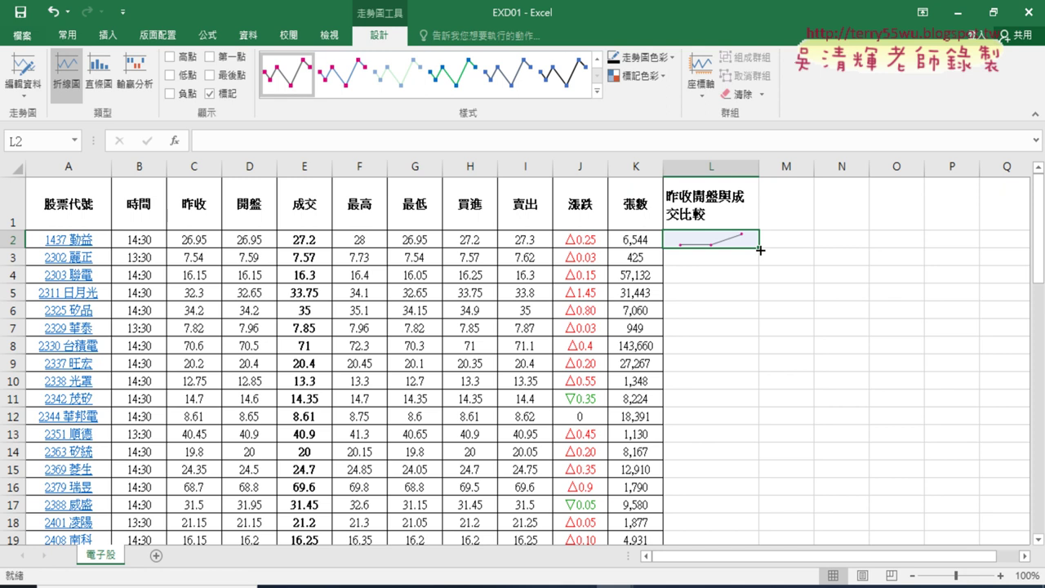
# Copy L2's marker sparkline down through L65, then return to the top of the sheet.
pyautogui.moveTo(759, 250); pyautogui.dragTo(755, 520)
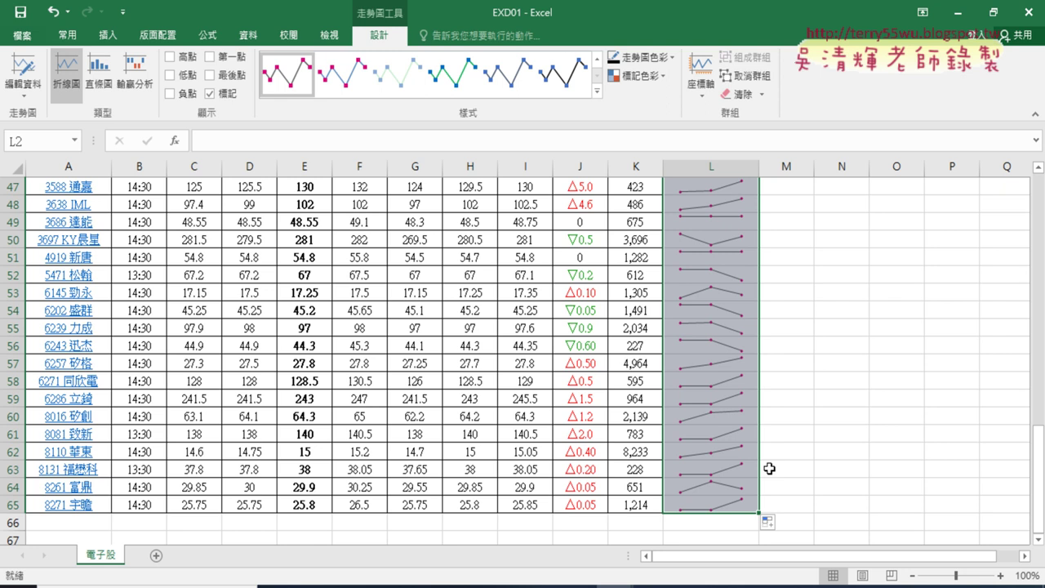
pyautogui.scroll(7, 794, 317)
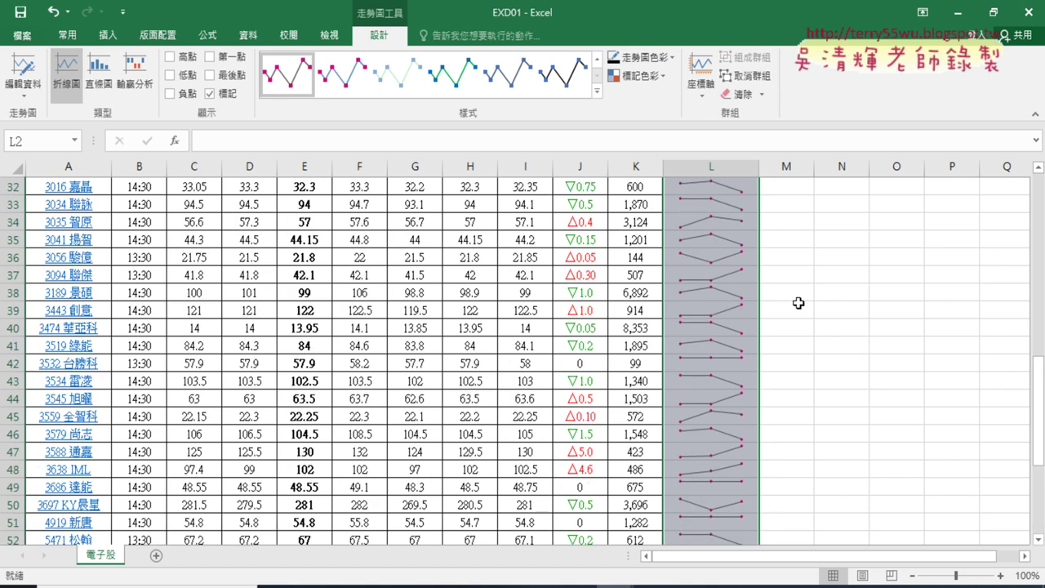
pyautogui.scroll(8, 797, 318)
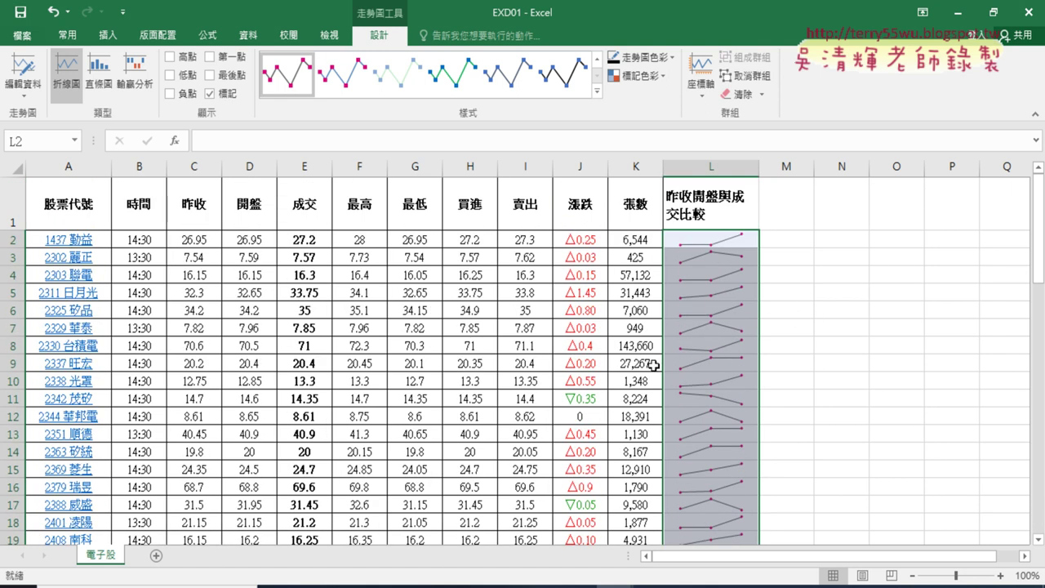
# Bring up the TQC exam PDF's page 8 requirements for new column M.
pyautogui.click(352, 586)
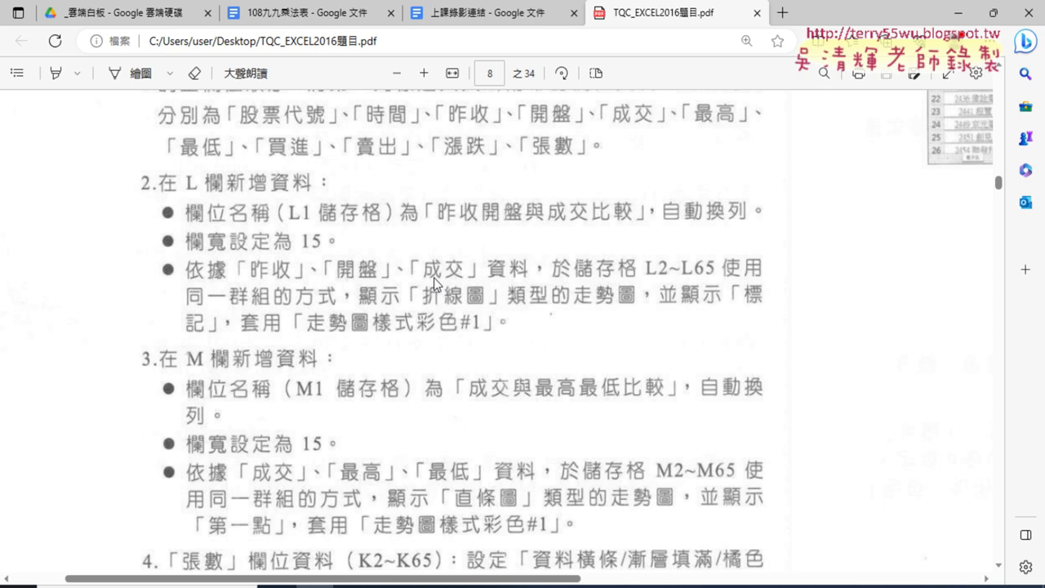
pyautogui.scroll(-2, 412, 272)
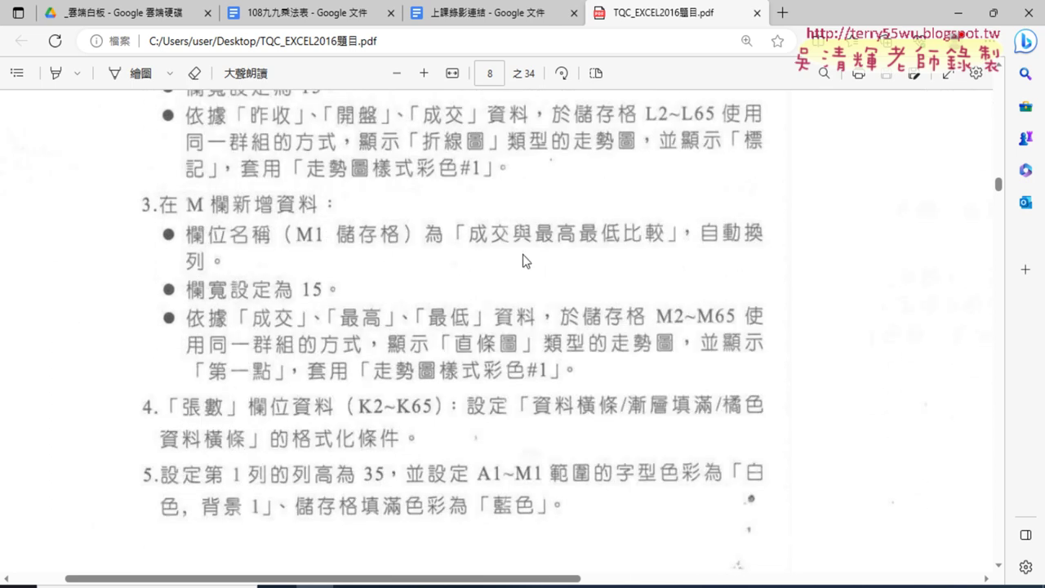
pyautogui.scroll(1, 308, 179)
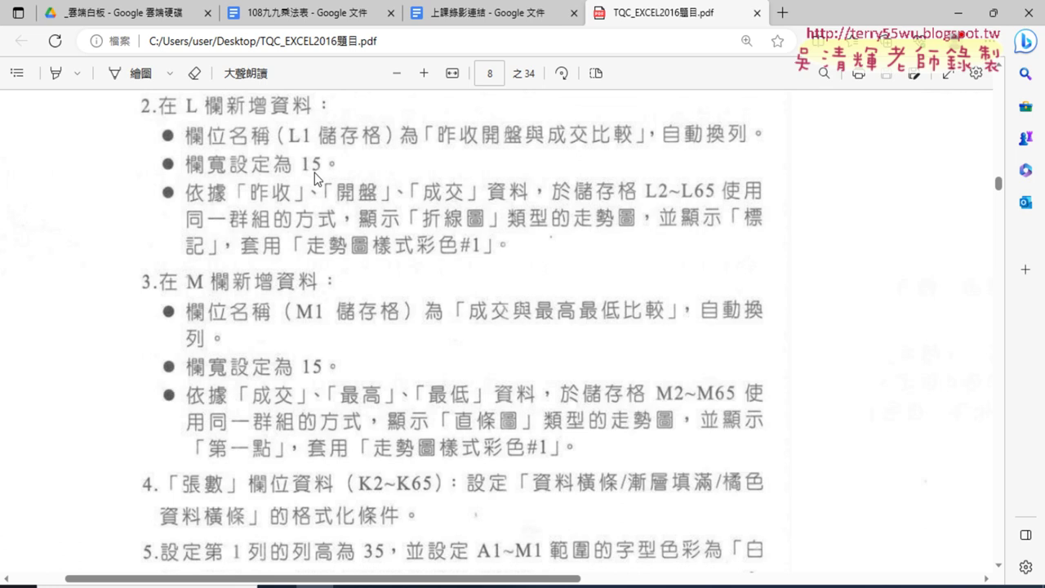